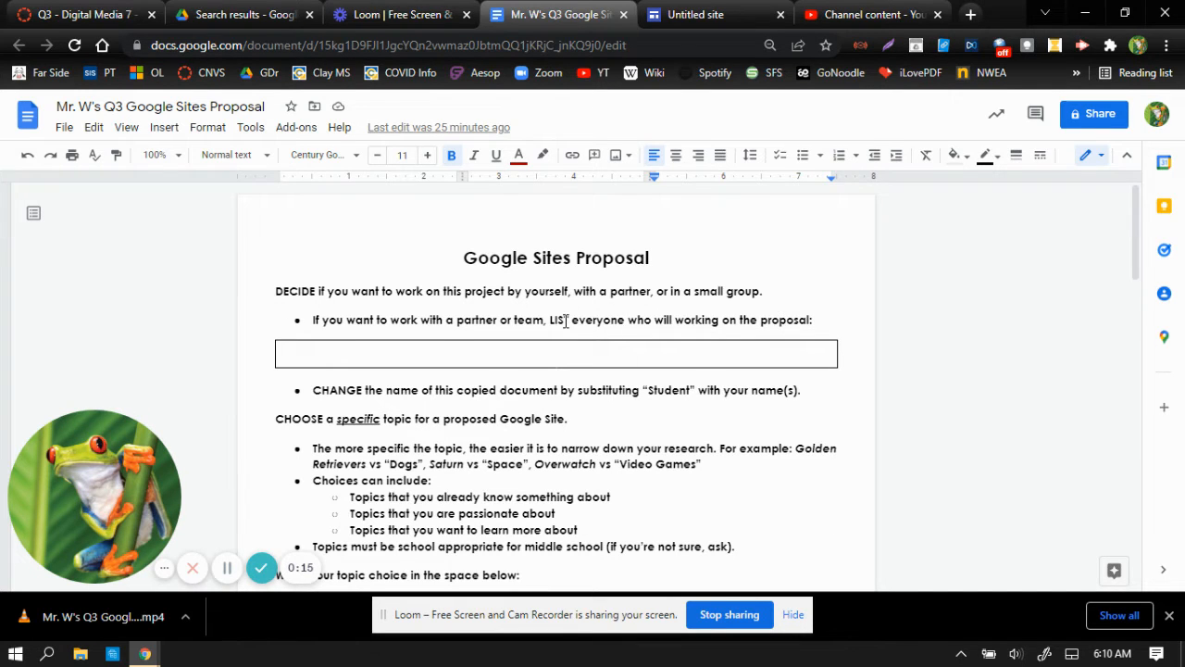
# Review the page outline table in the proposal document and bring up the page list of the untitled Google Sites project
pyautogui.scroll(-3, 565, 321)
pyautogui.scroll(-10, 566, 320)
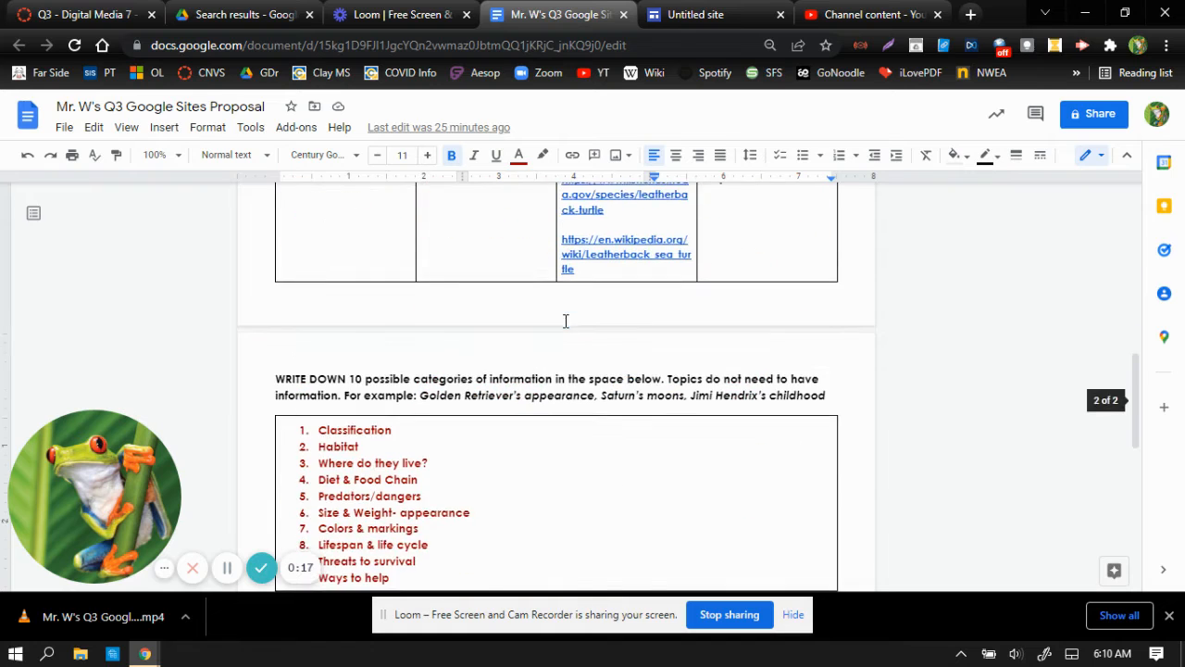
pyautogui.scroll(-1, 566, 320)
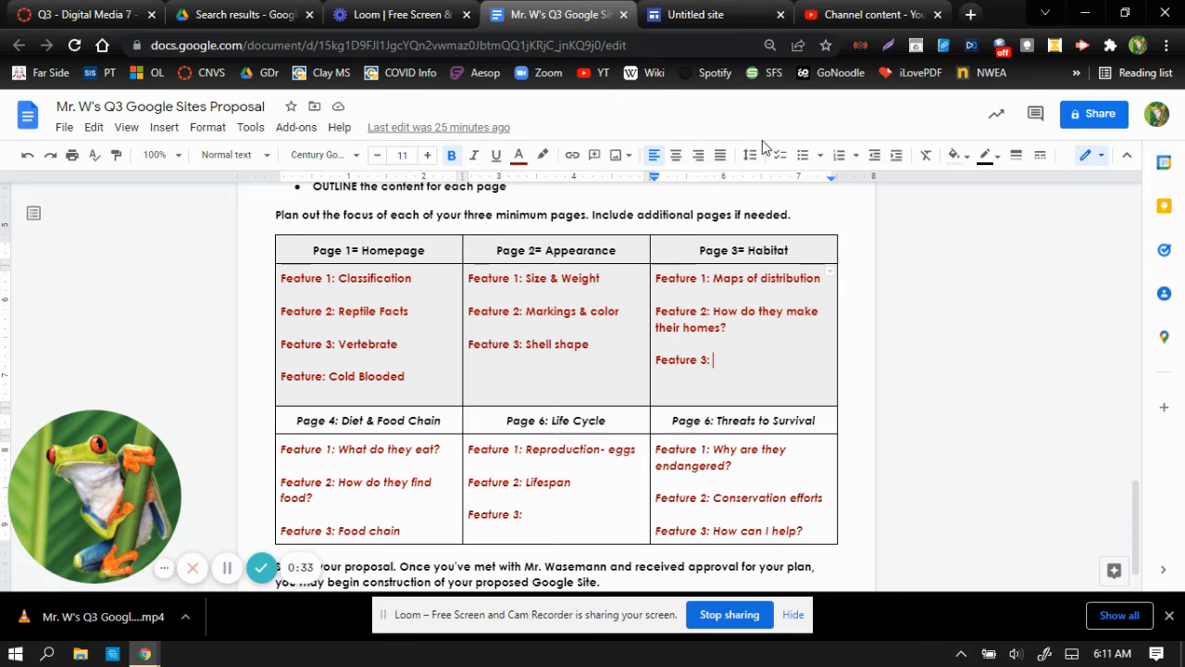
pyautogui.click(721, 14)
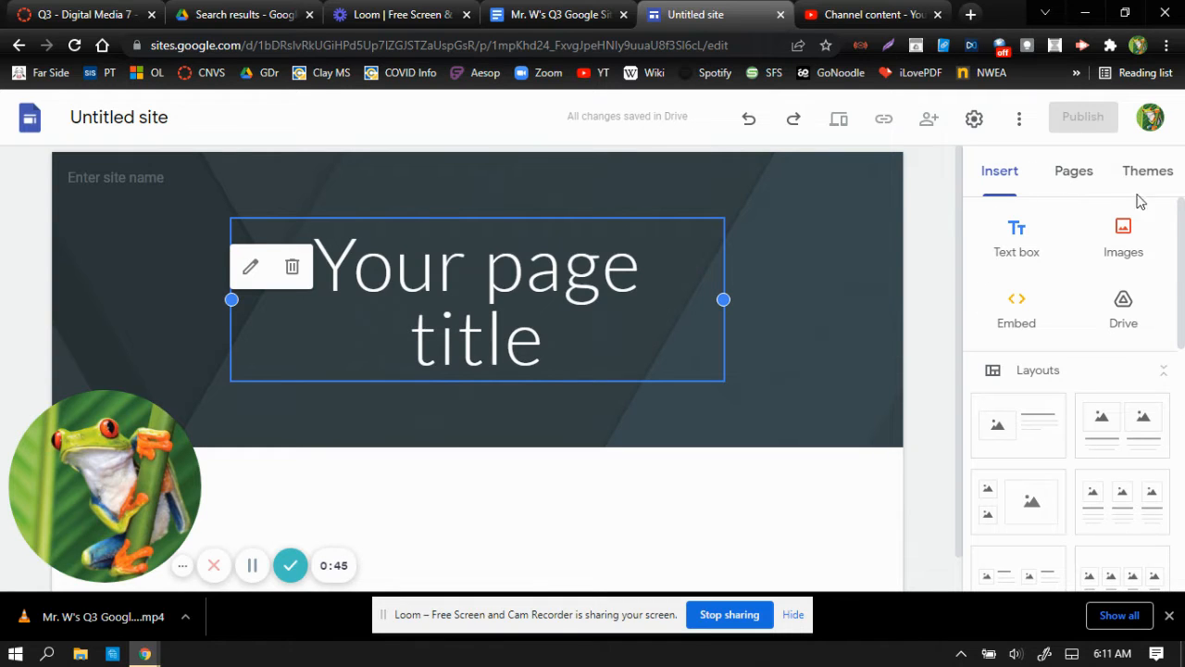
pyautogui.click(1069, 179)
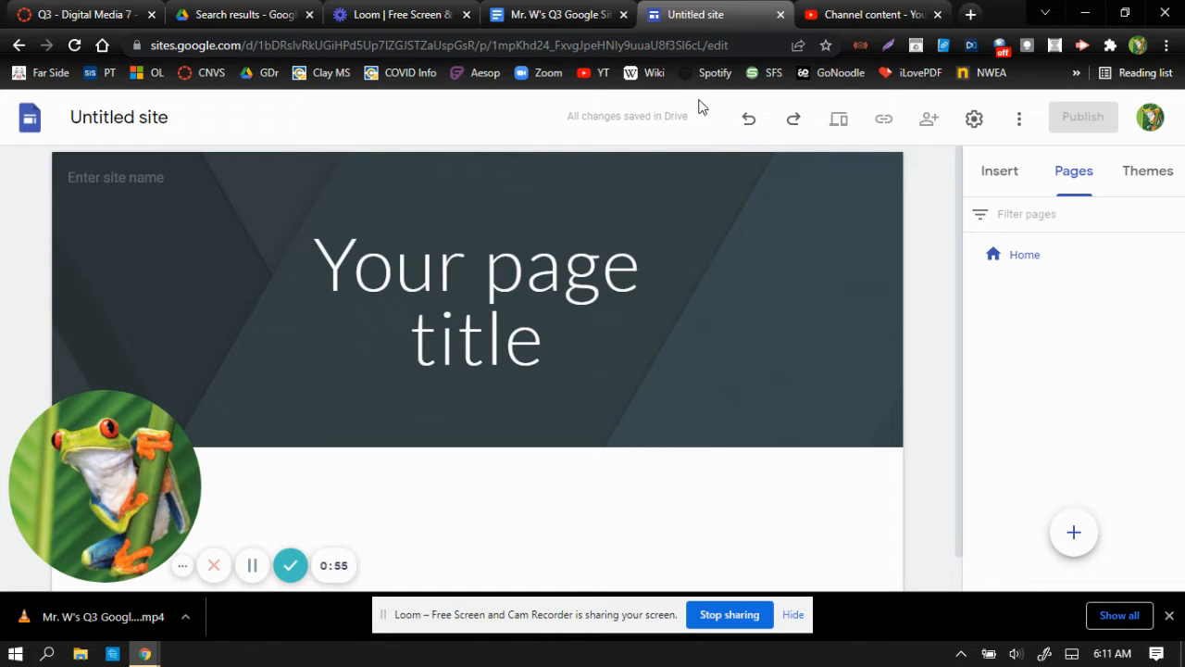
pyautogui.click(555, 15)
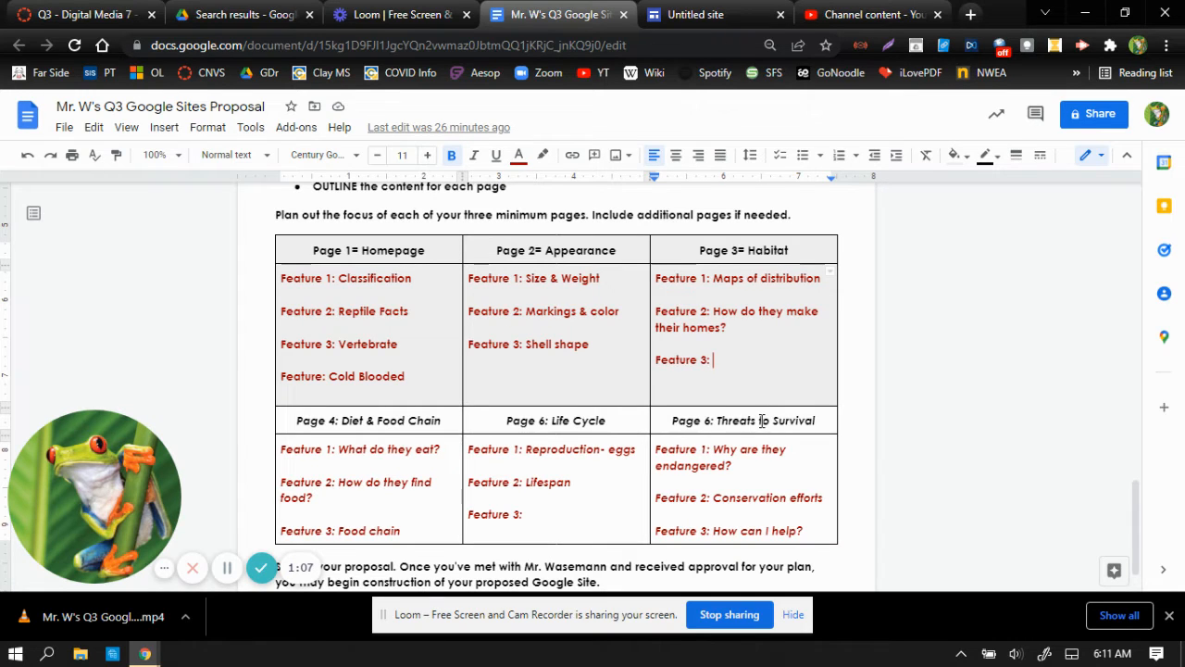
pyautogui.click(729, 13)
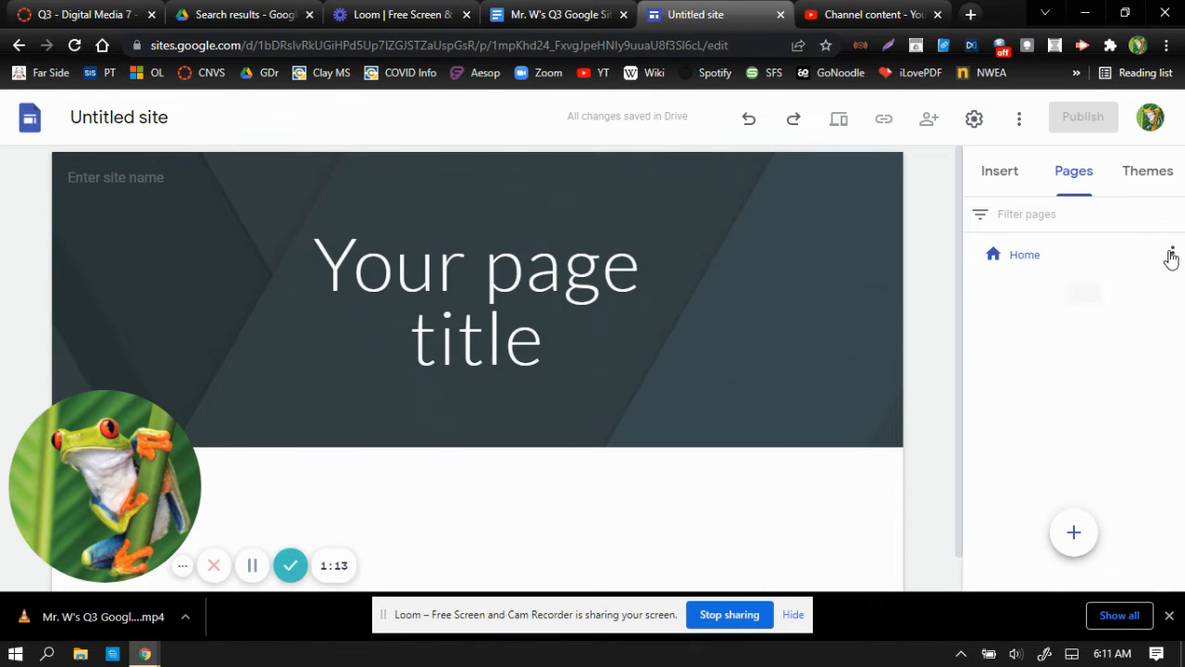
# Add a new page named "Appearance" to the site, following page 2 of the proposal's outline
pyautogui.moveTo(1072, 553)
pyautogui.moveTo(1073, 532)
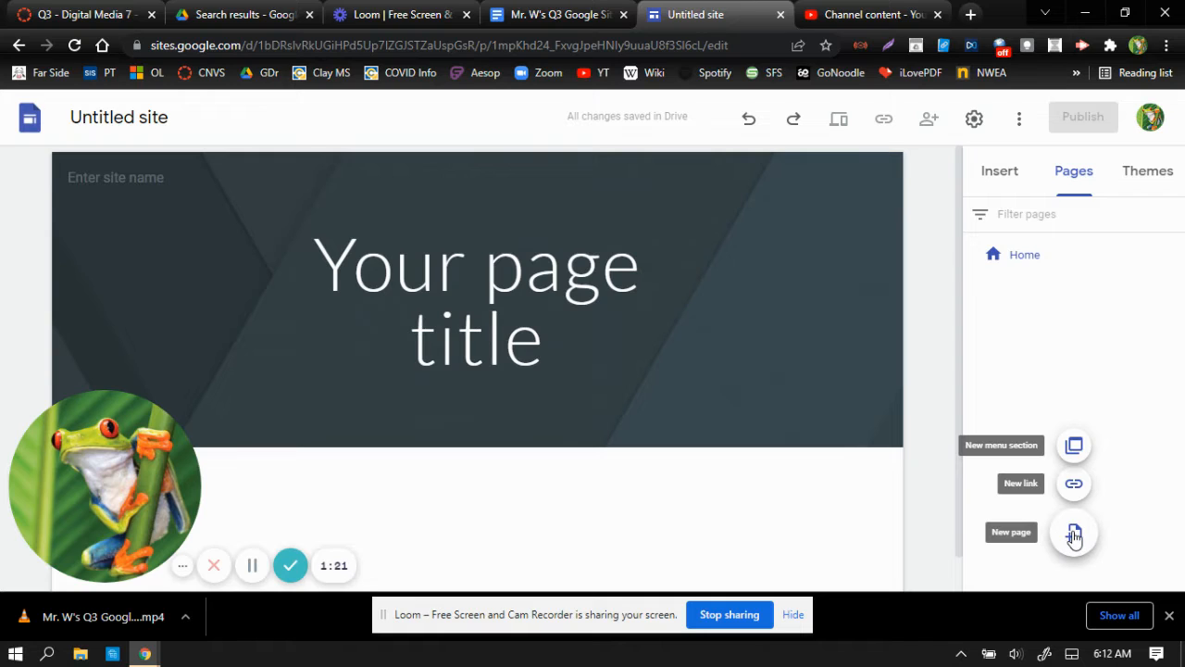
pyautogui.click(1074, 533)
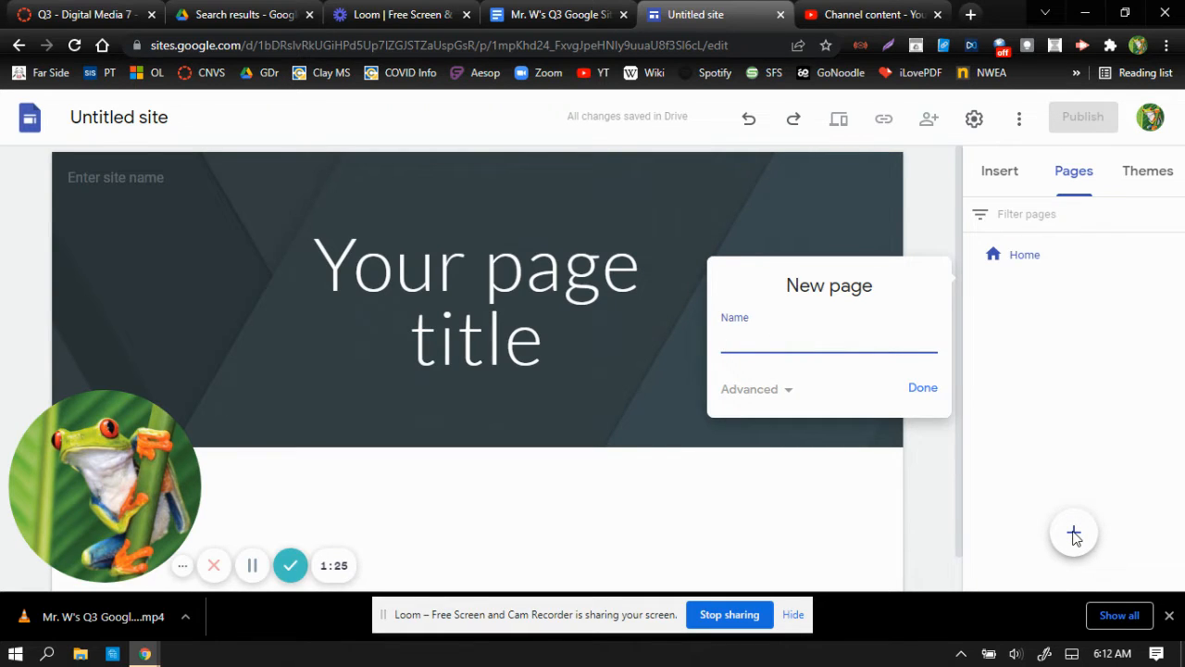
pyautogui.click(563, 11)
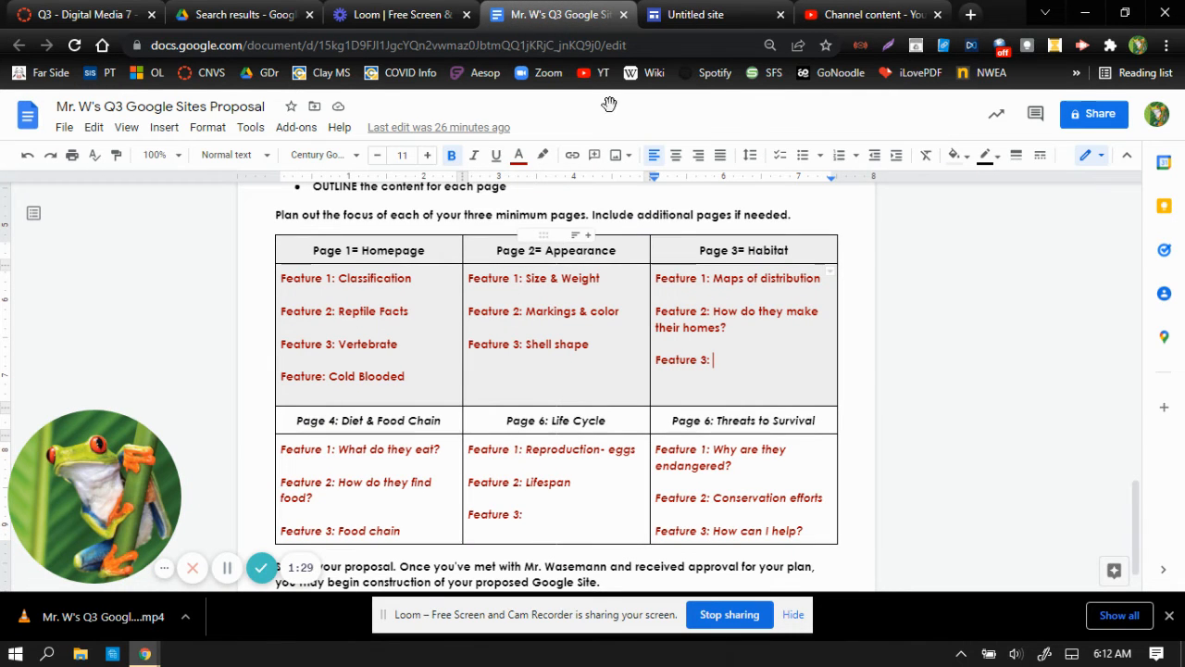
pyautogui.click(704, 14)
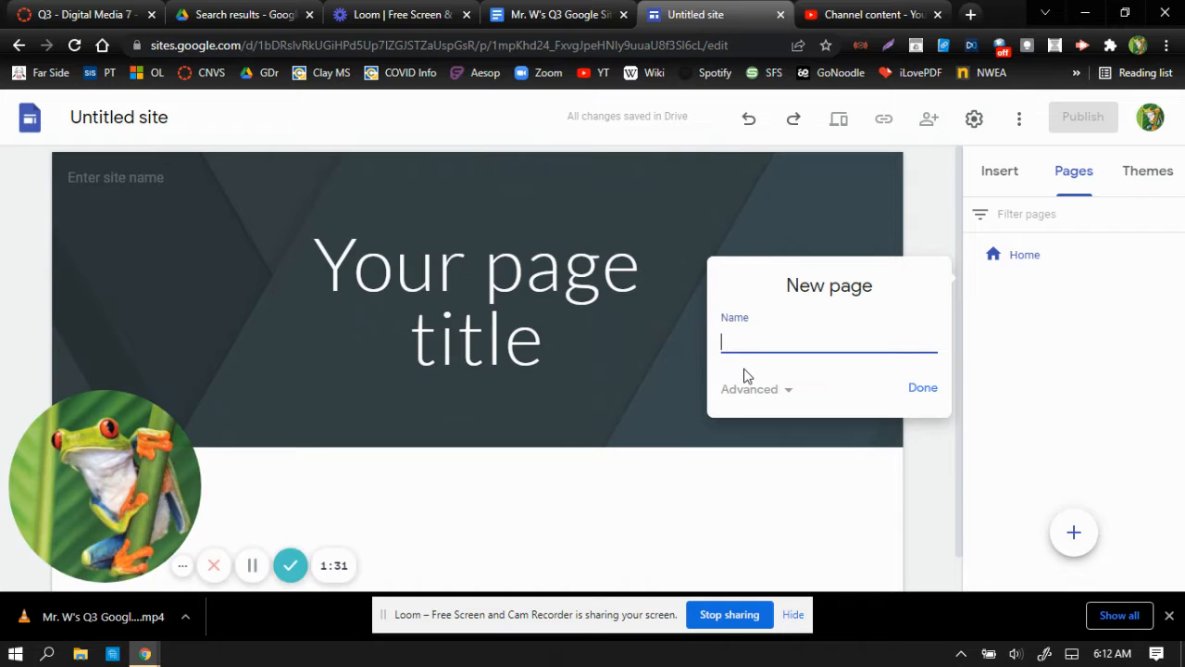
pyautogui.write('Appearance')
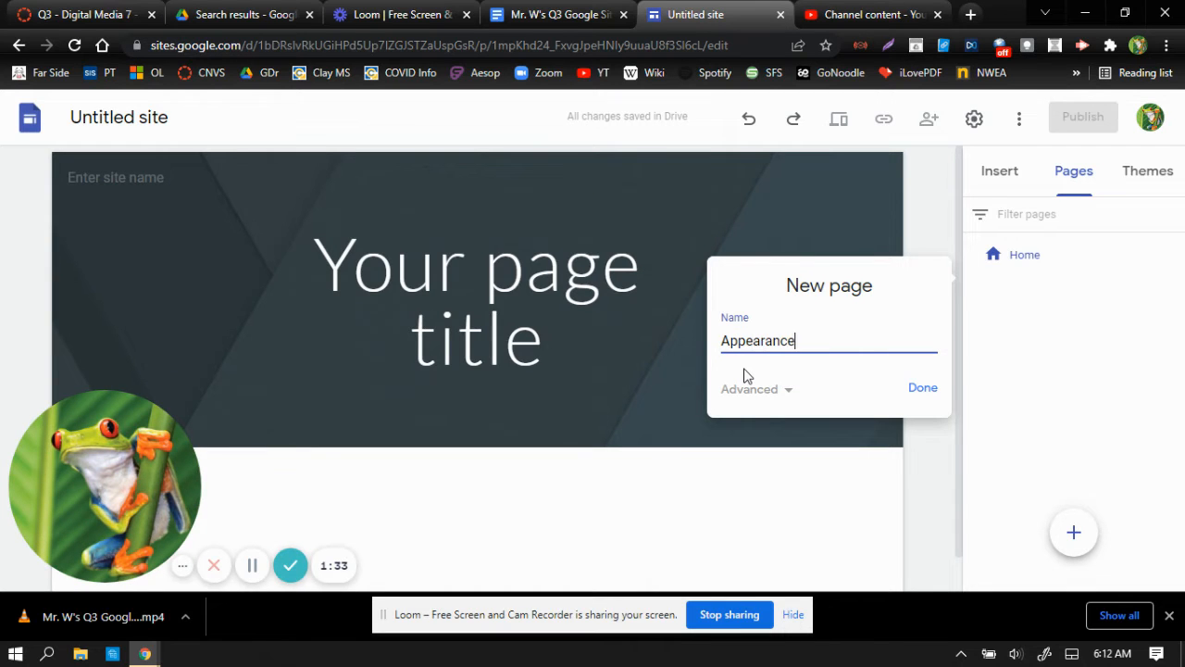
pyautogui.click(924, 390)
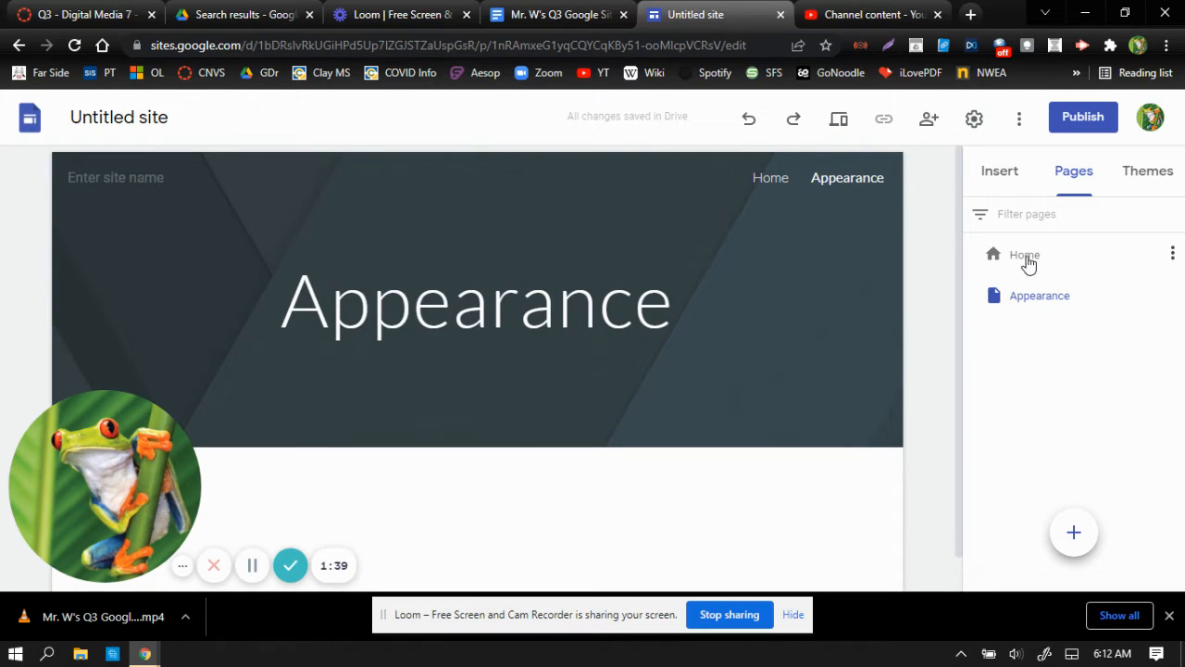
# Rename the site's home page to "Leatherback Sea Turtles Home" in its page properties
pyautogui.click(1028, 264)
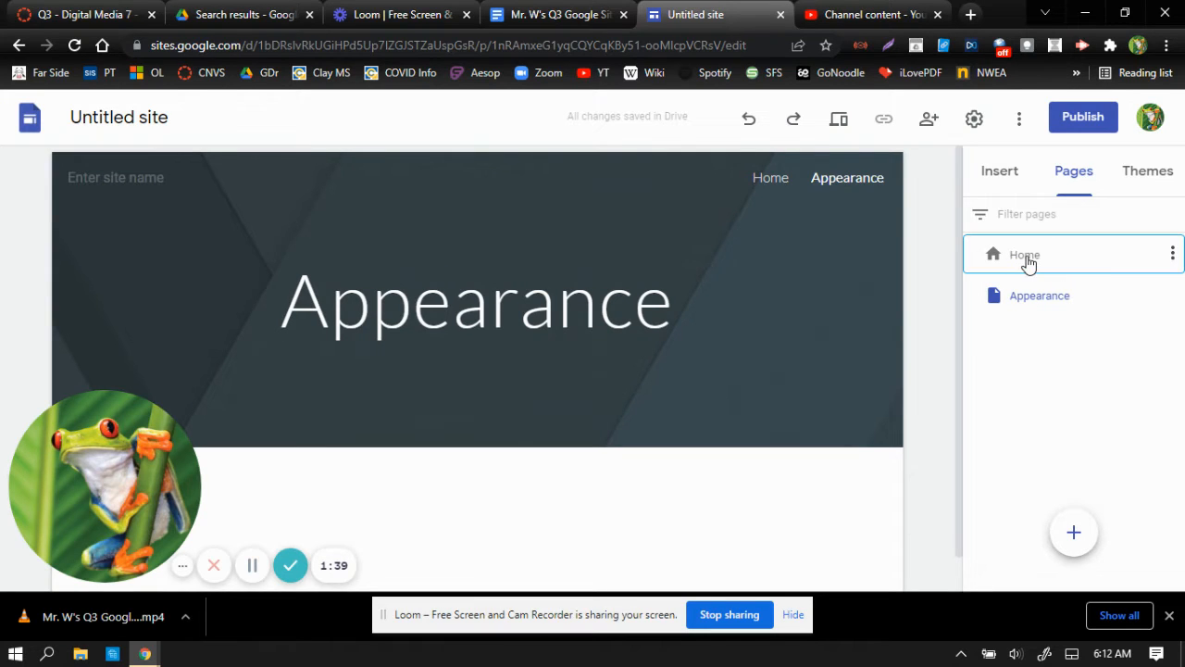
pyautogui.click(1173, 254)
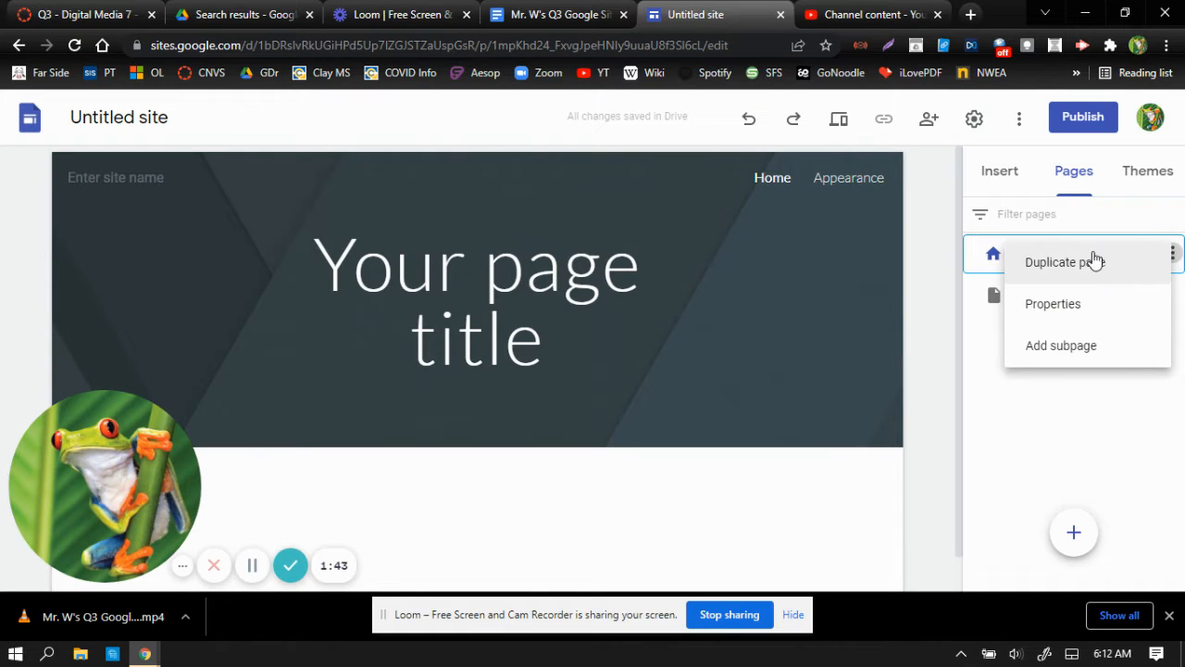
pyautogui.click(1002, 313)
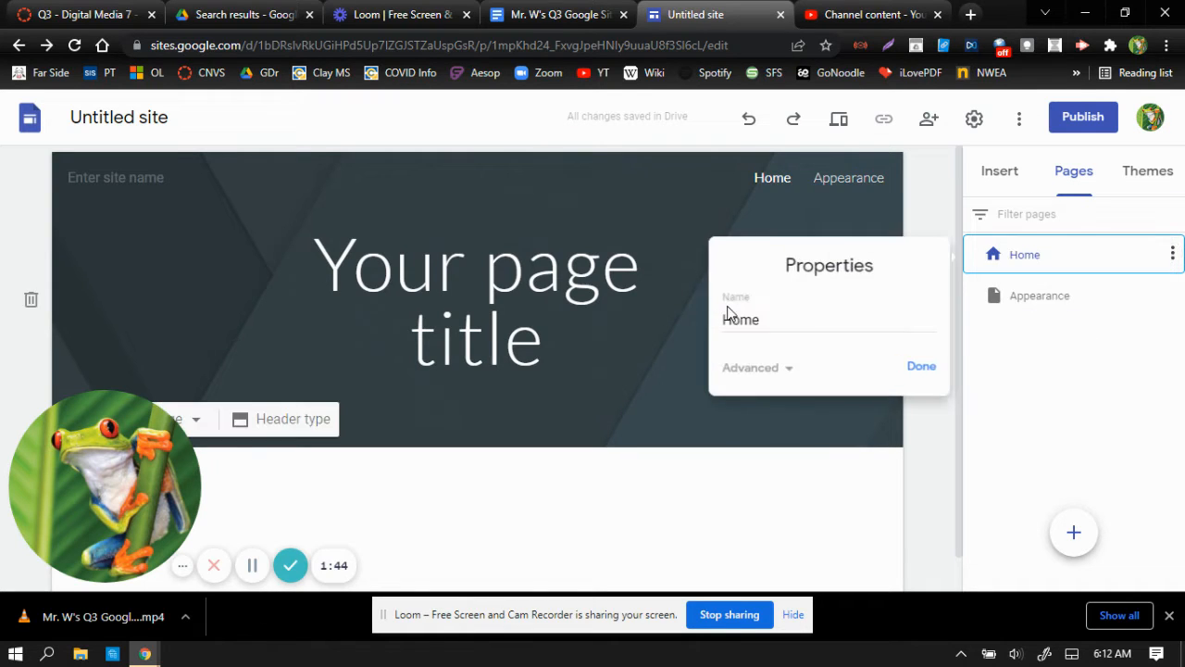
pyautogui.click(719, 322)
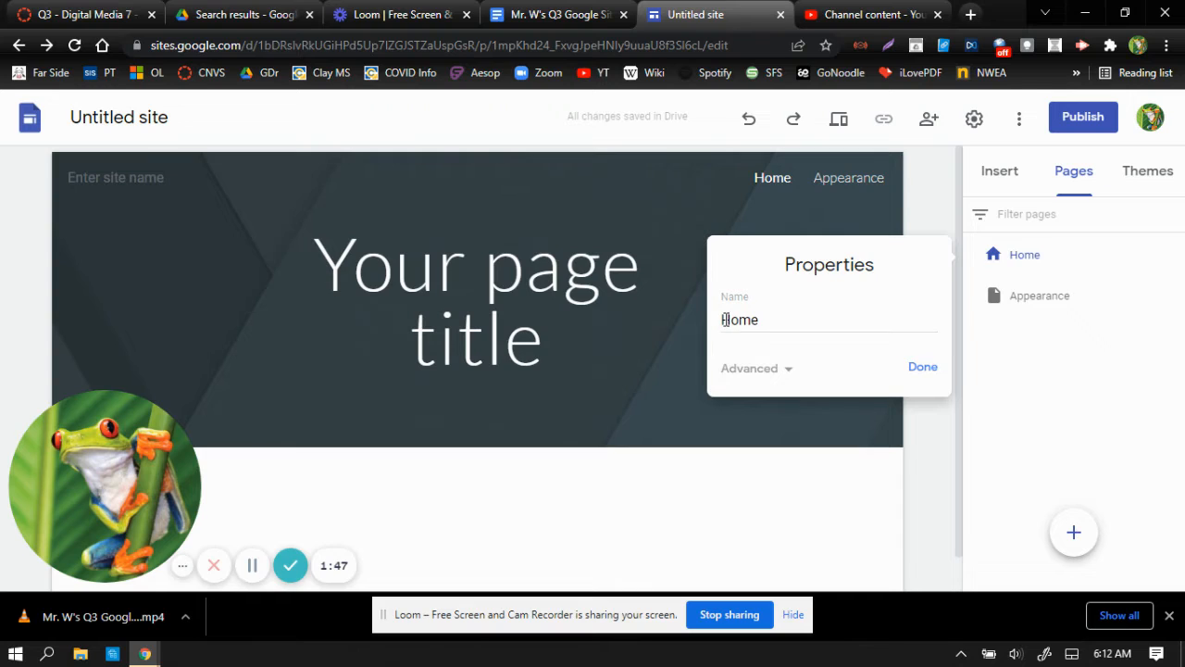
pyautogui.click(722, 320)
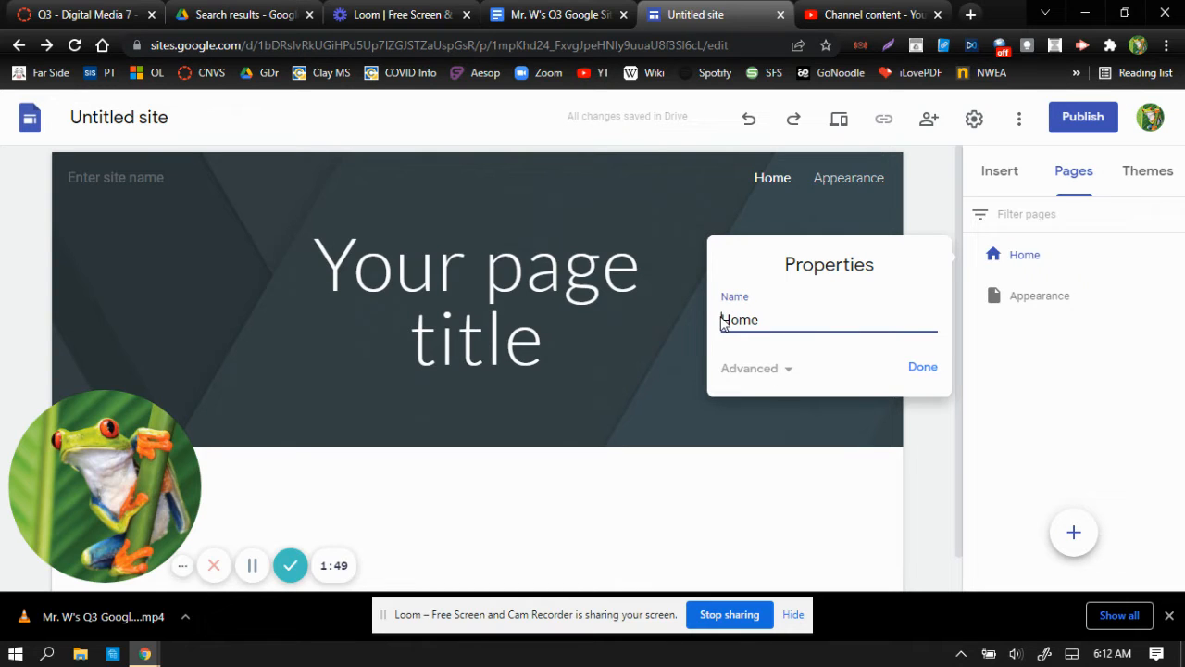
pyautogui.write('Leatherbac')
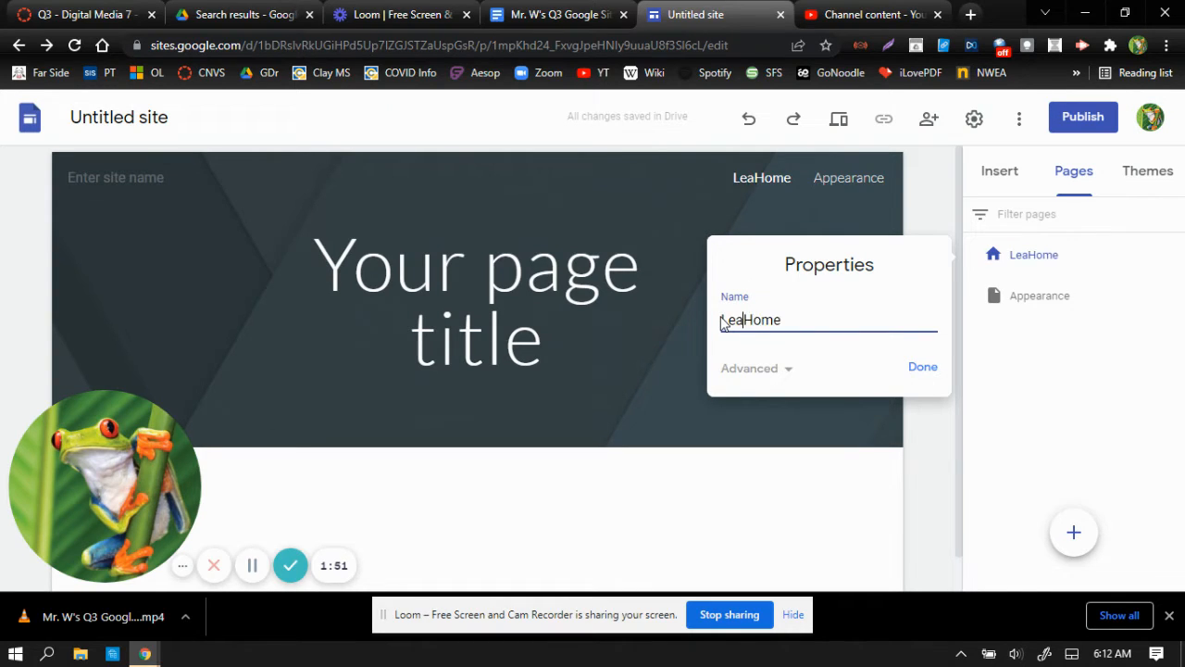
pyautogui.write('k Seat')
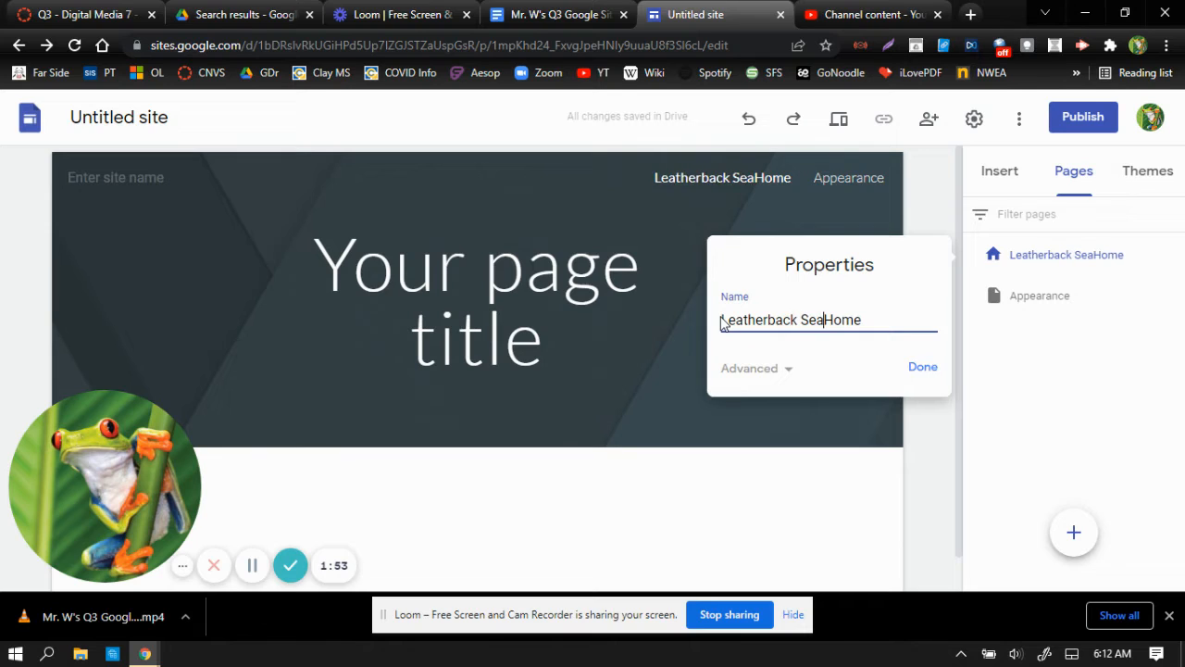
pyautogui.press('BackSpace')
pyautogui.write('Tur')
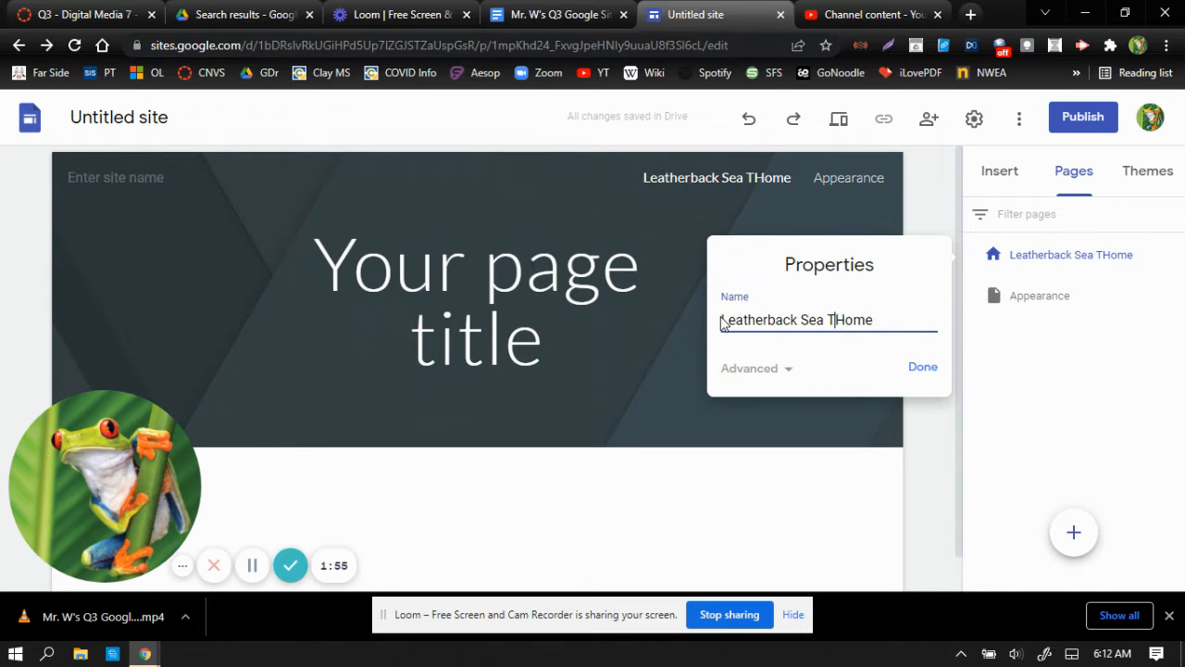
pyautogui.write('l')
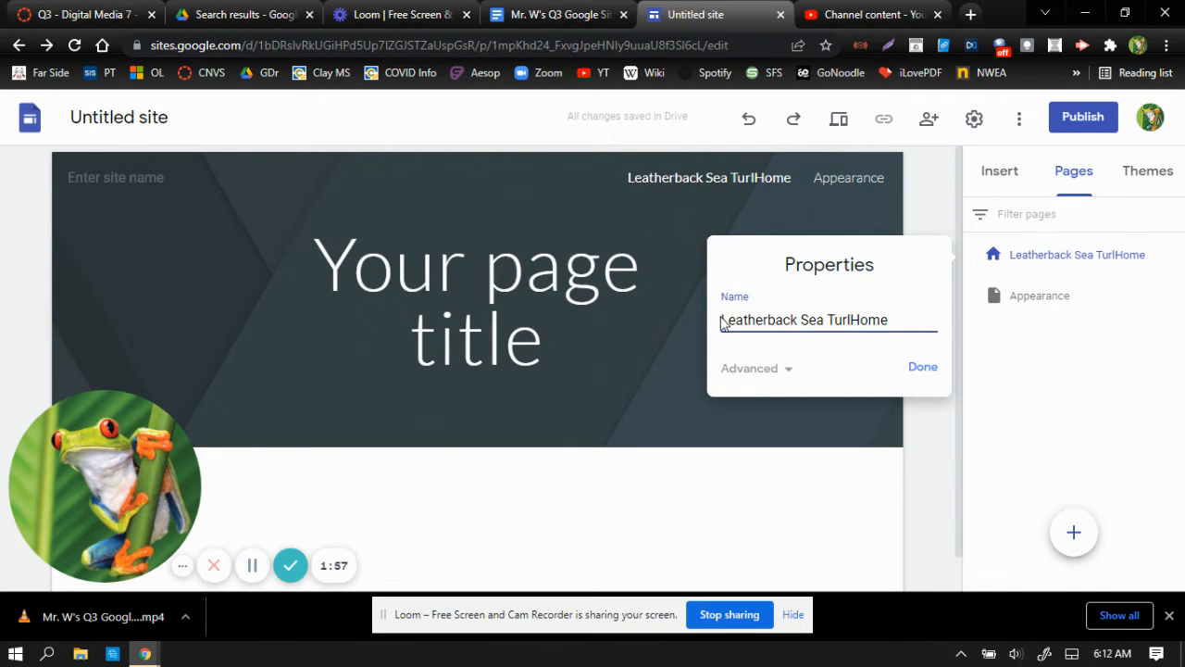
pyautogui.press('BackSpace')
pyautogui.write('tles')
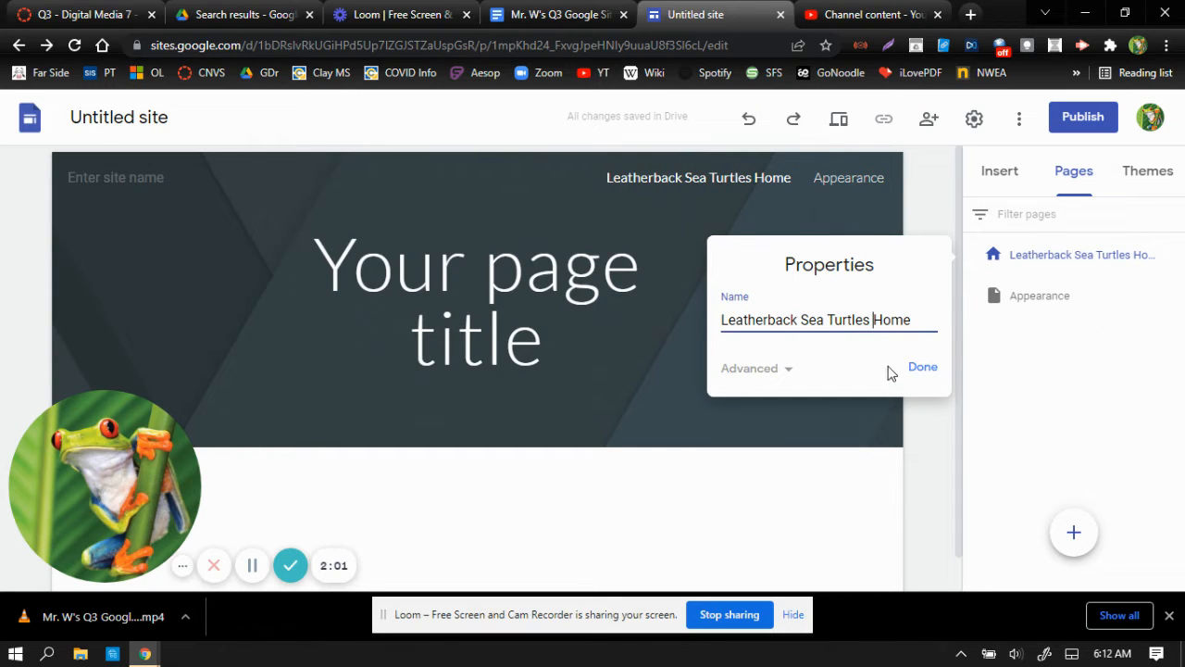
pyautogui.click(922, 368)
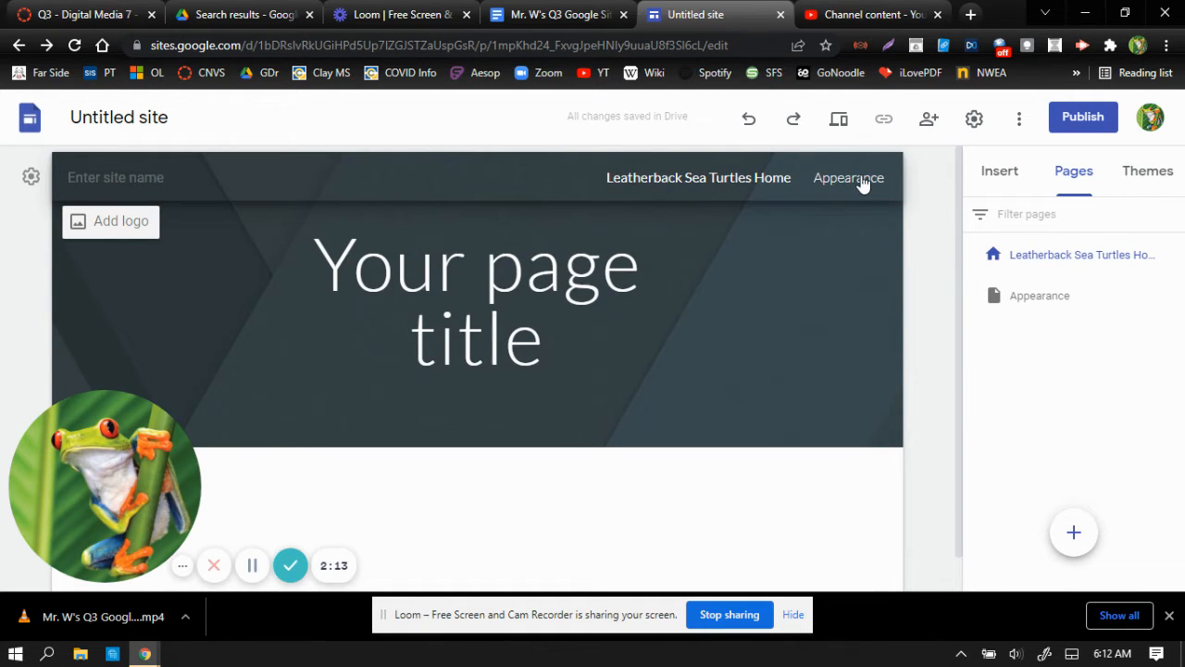
# Add two new pages to the site, named "Habitat" and "Life Cycle"
pyautogui.click(1074, 535)
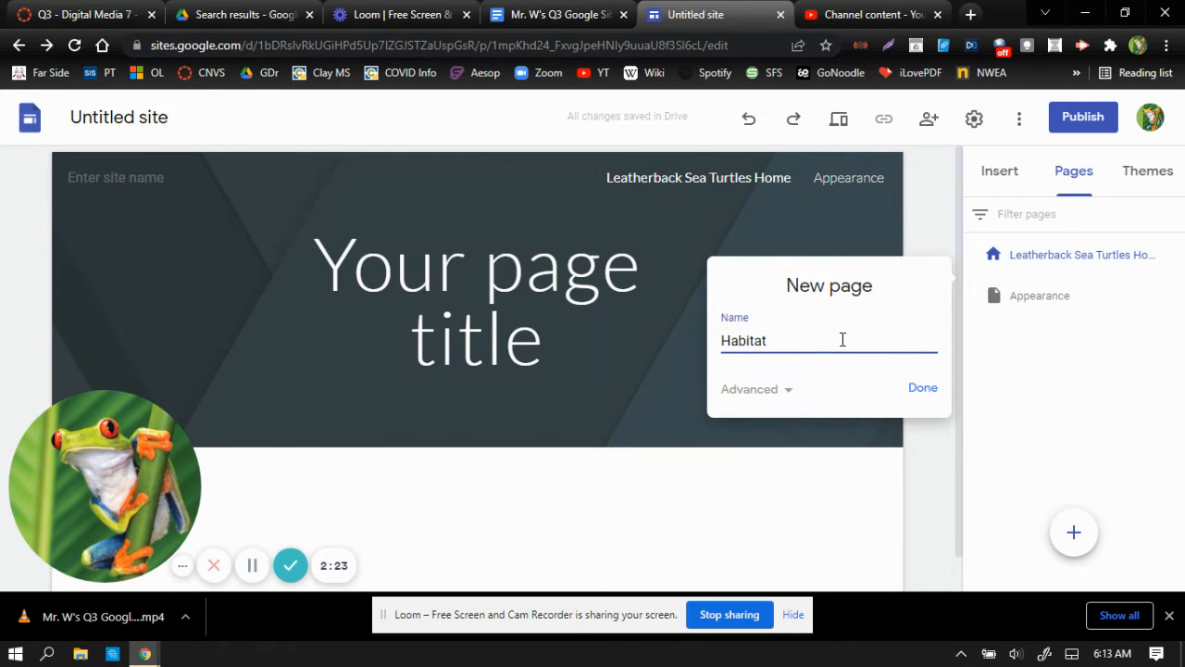
pyautogui.click(918, 389)
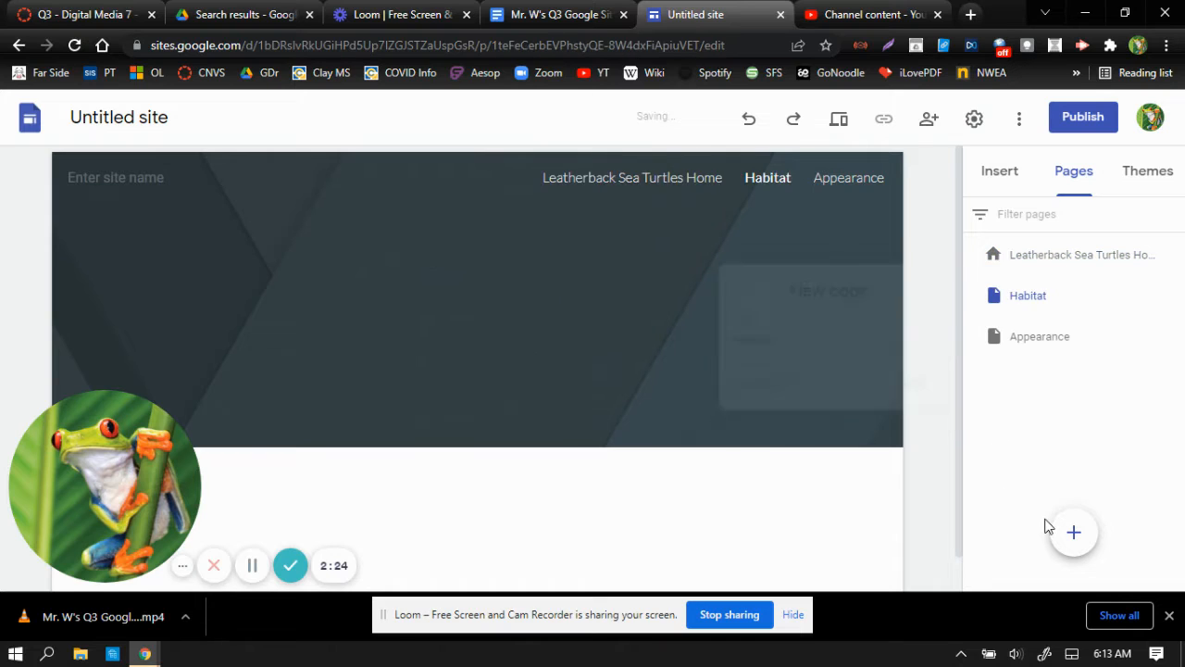
pyautogui.click(1073, 536)
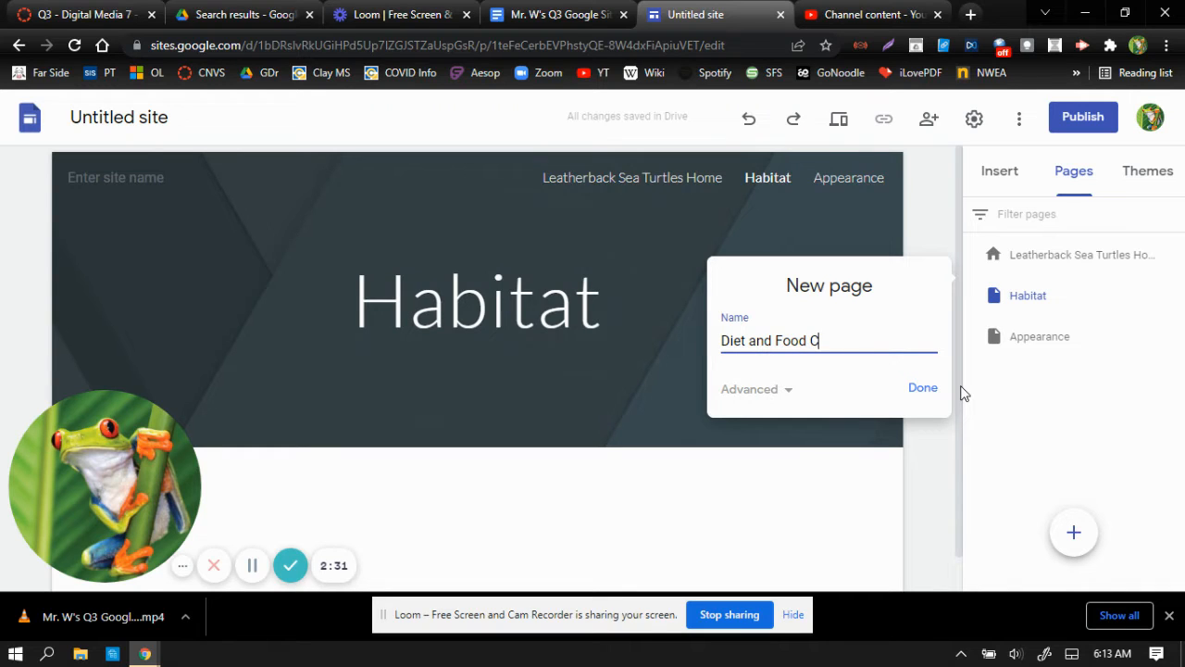
pyautogui.click(1079, 535)
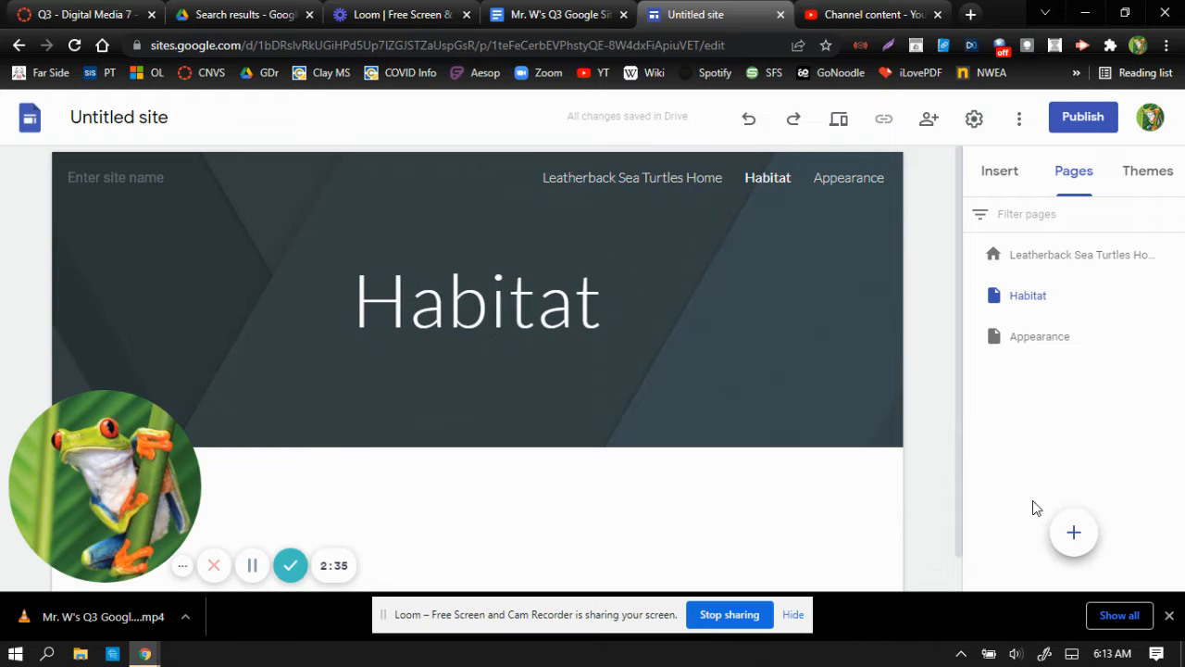
pyautogui.click(1083, 544)
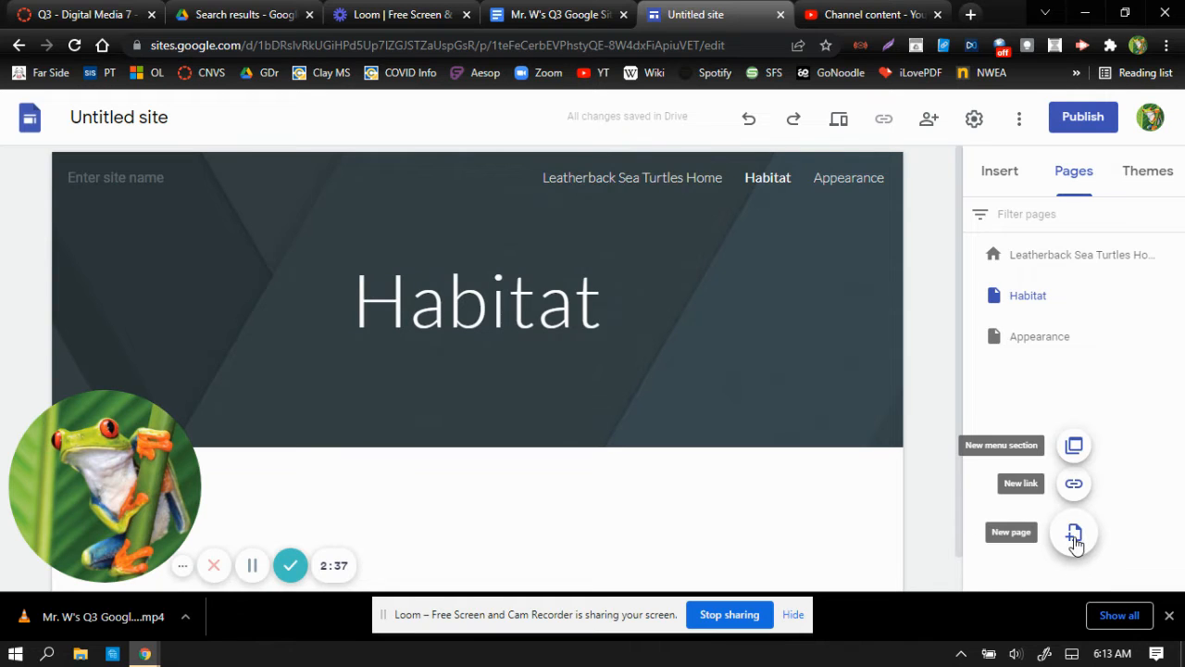
pyautogui.click(1073, 535)
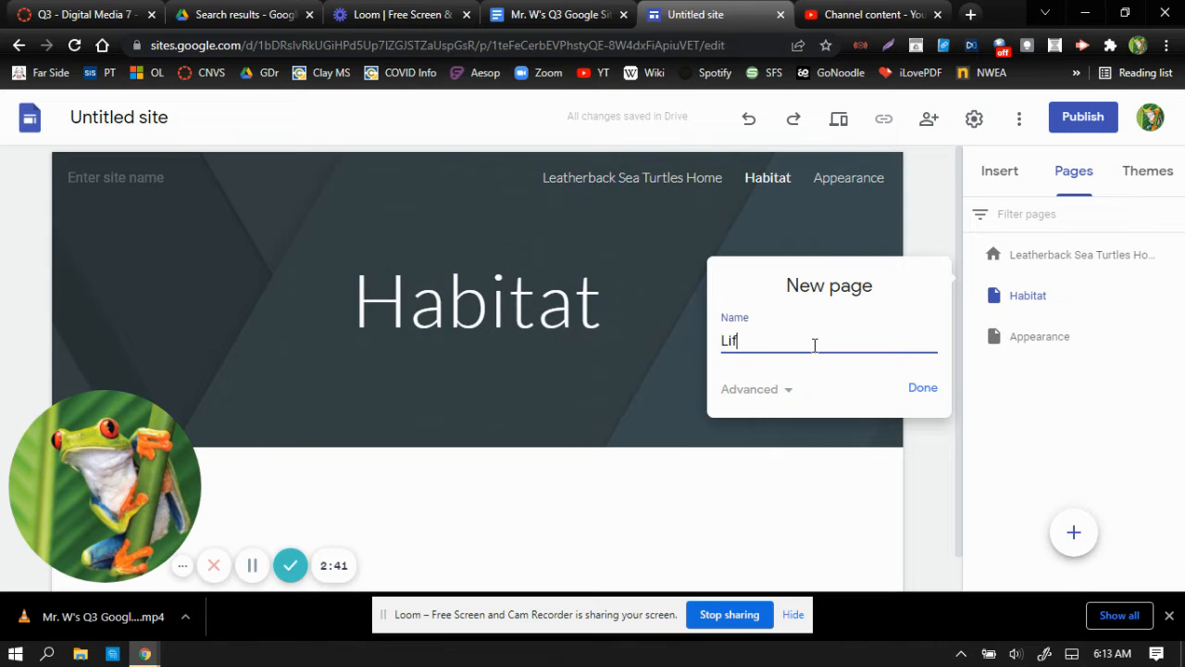
pyautogui.click(923, 387)
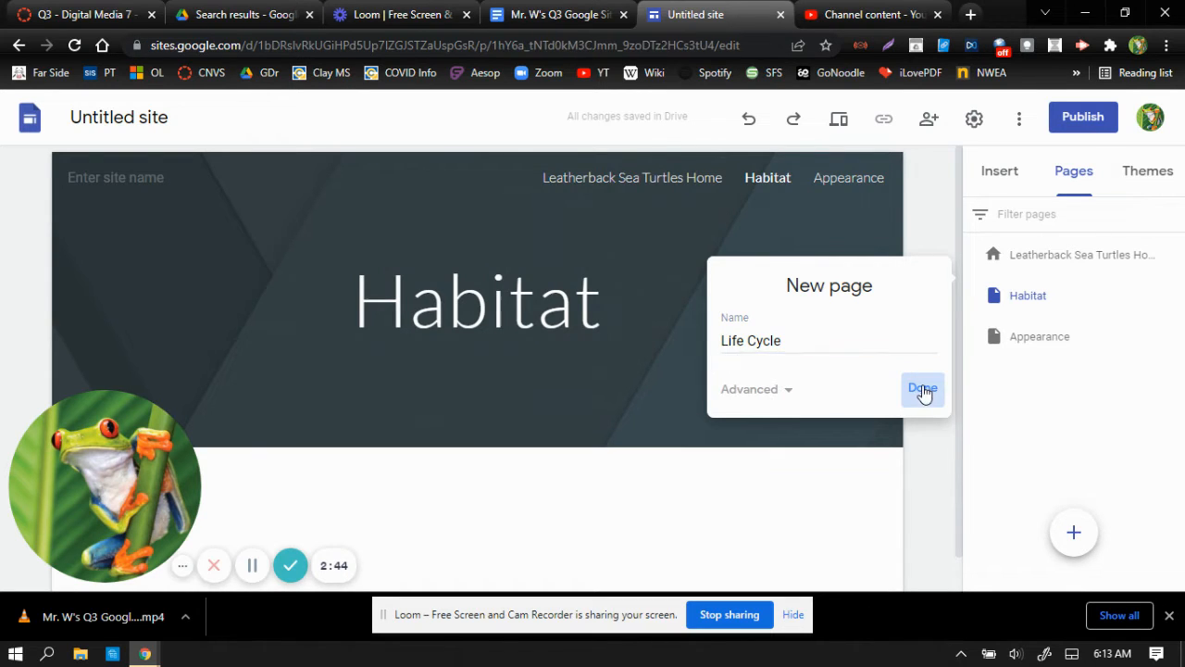
# Add a new page named "Diet & Food Chain" to the site
pyautogui.click(1074, 535)
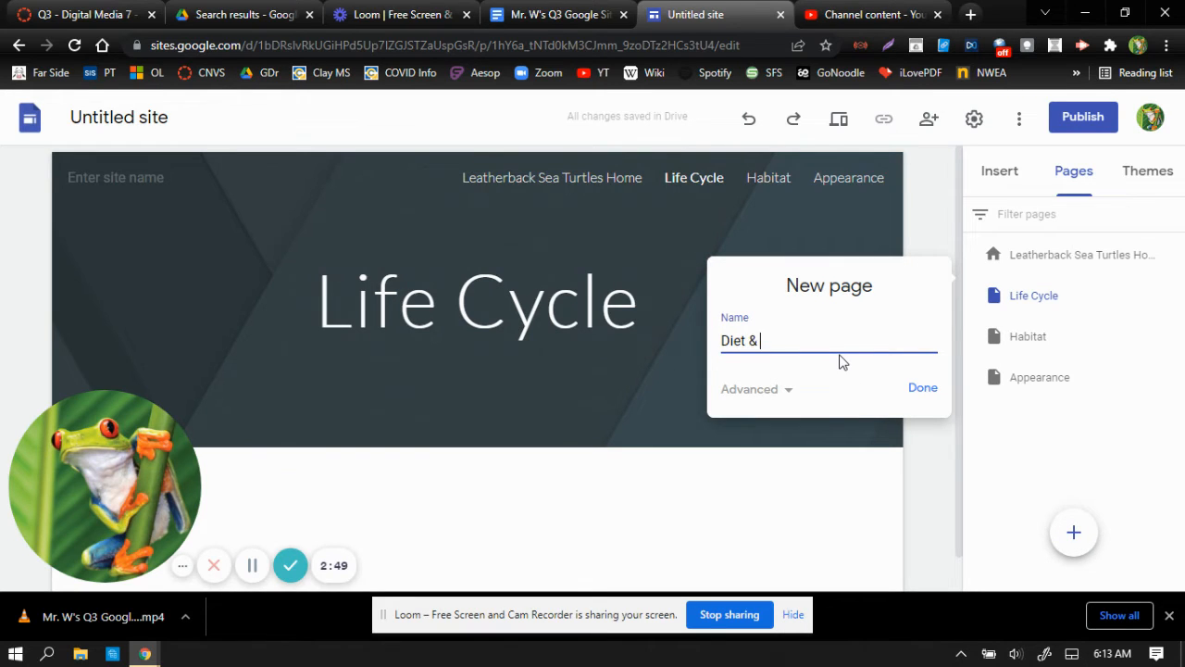
pyautogui.write('Diet & Food Chain')
pyautogui.click(927, 392)
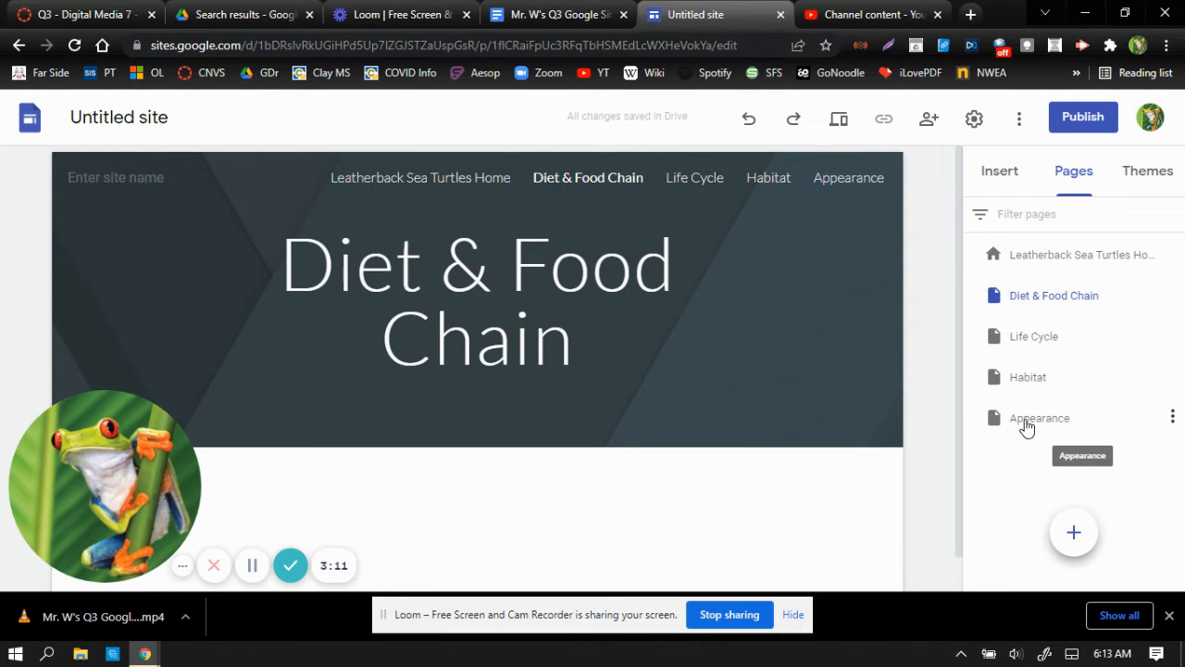
# Move the Appearance page directly below the home page in the page order
pyautogui.moveTo(1026, 427); pyautogui.dragTo(1031, 282)
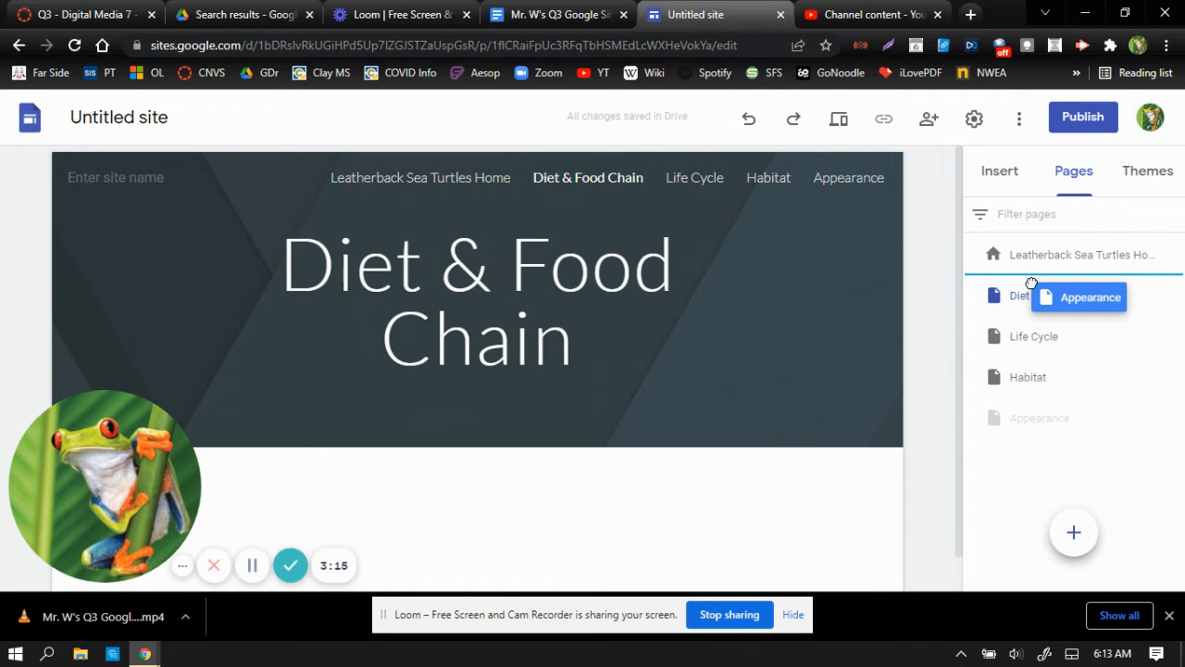
pyautogui.moveTo(1032, 282); pyautogui.dragTo(1031, 288)
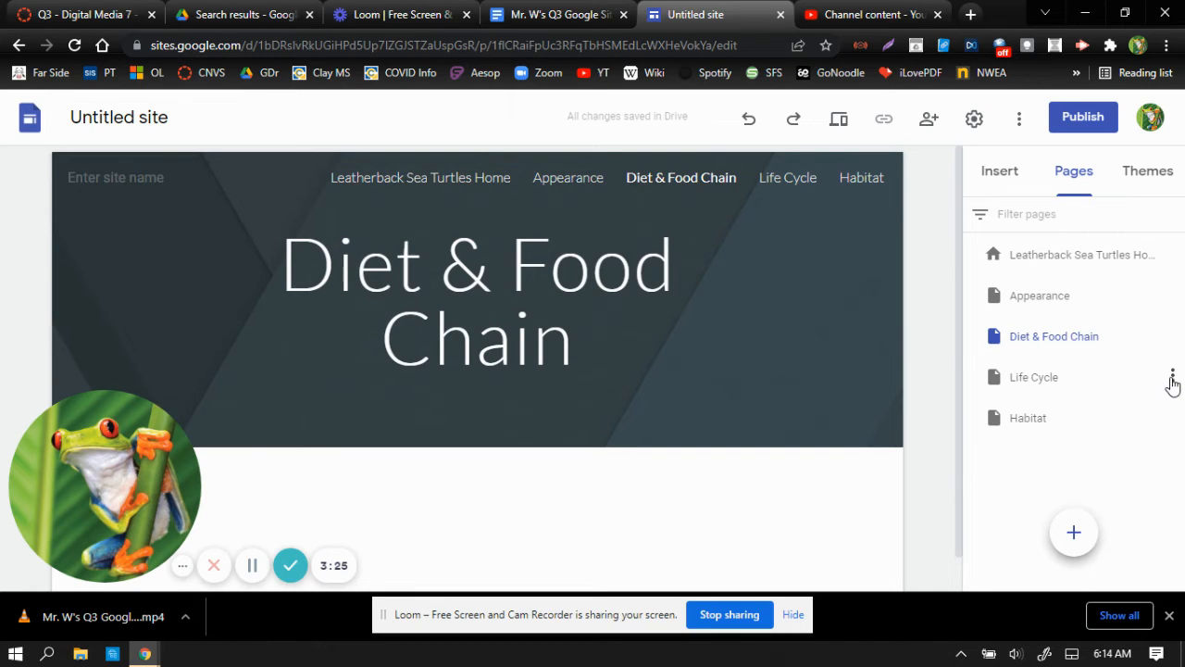
# Delete the Life Cycle page and add a new page named "Life Cycle" directly below the Habitat page
pyautogui.click(1172, 378)
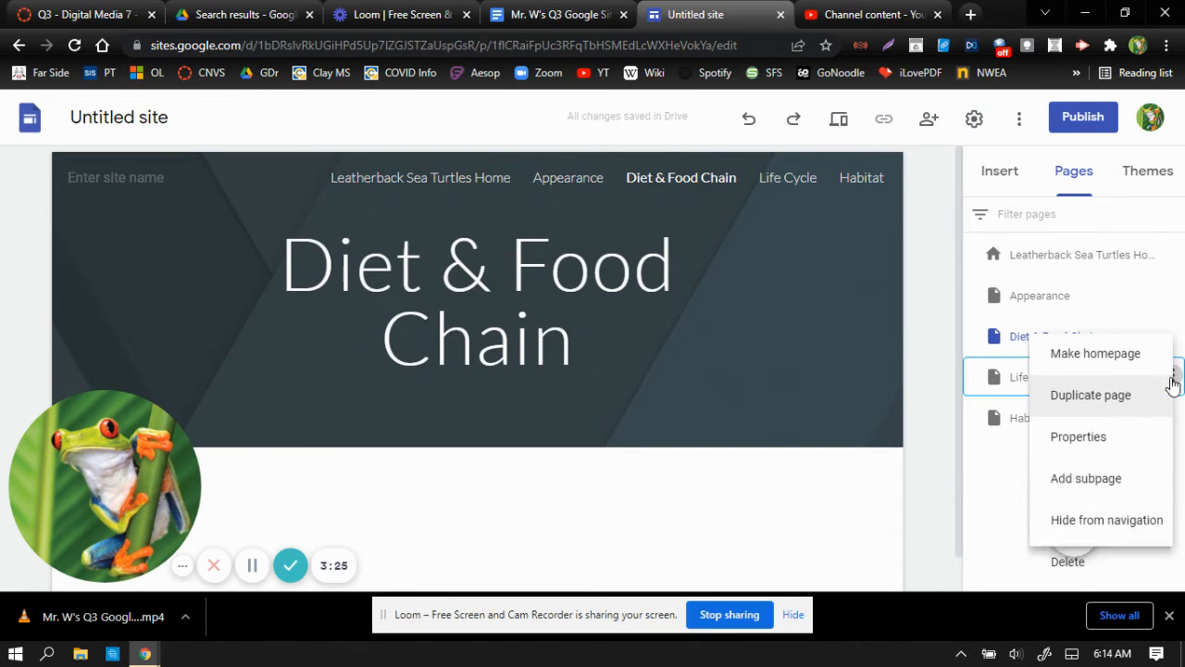
pyautogui.click(1052, 561)
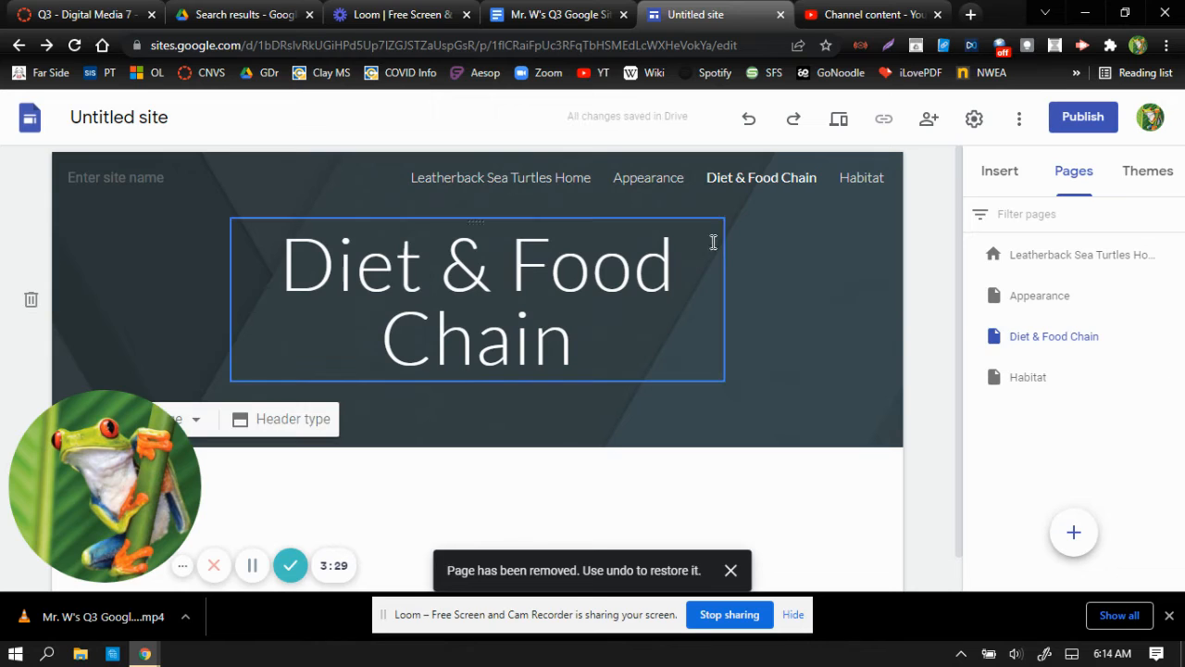
pyautogui.click(1033, 380)
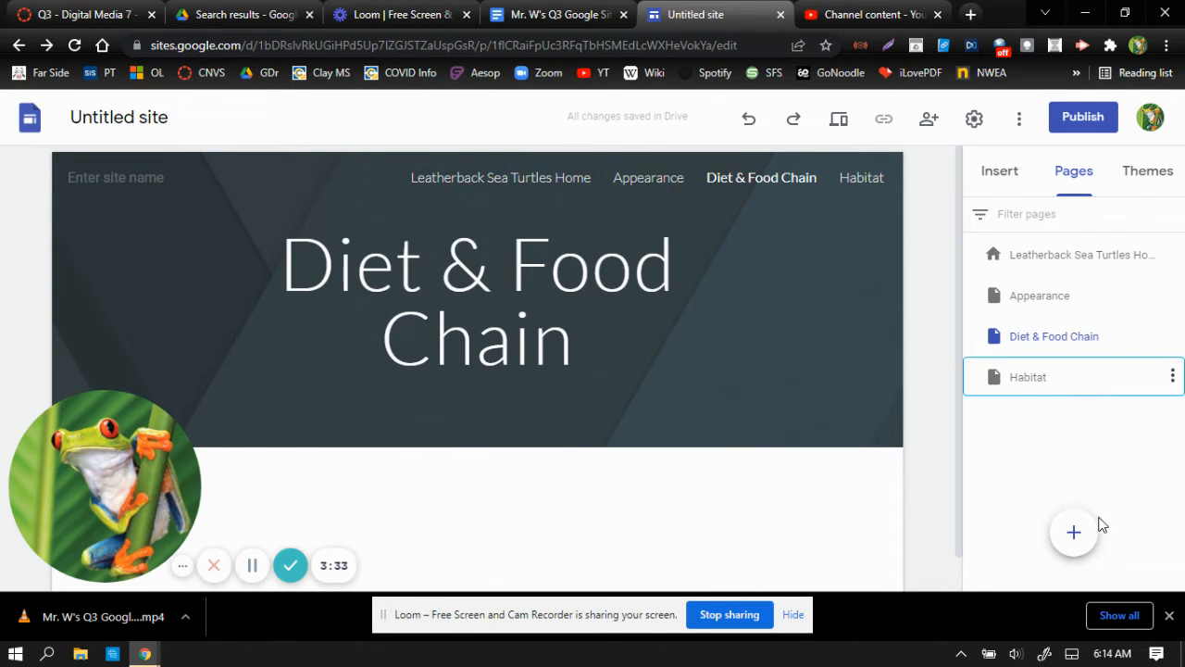
pyautogui.click(1065, 532)
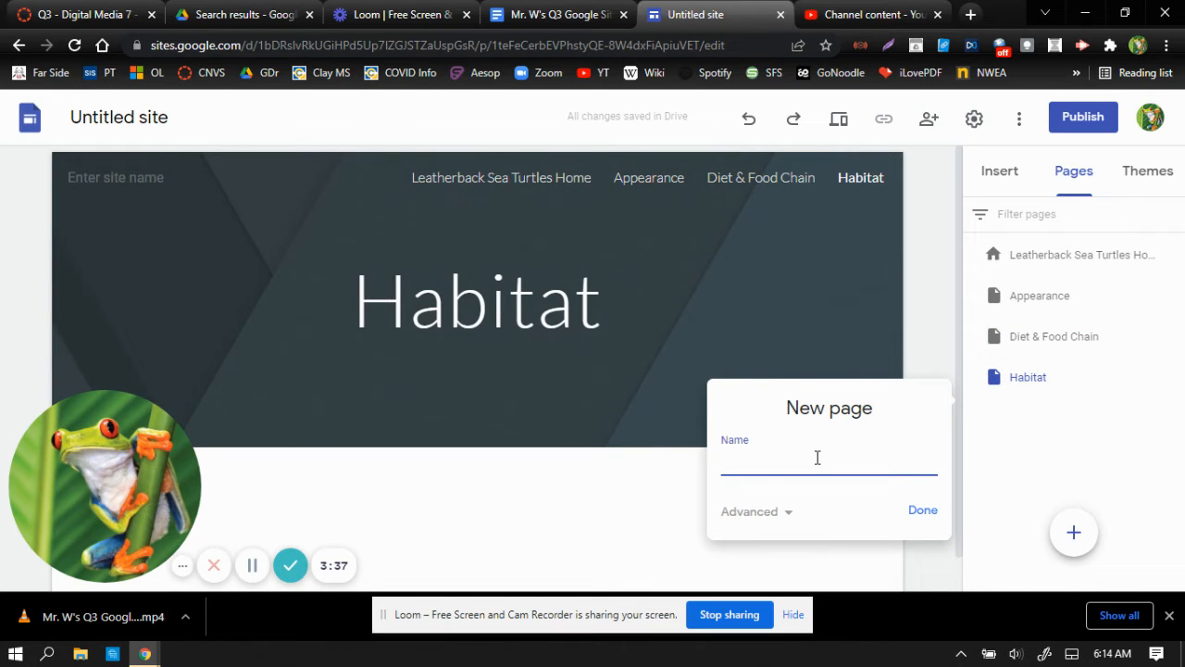
pyautogui.write('LifeCycle')
pyautogui.click(924, 509)
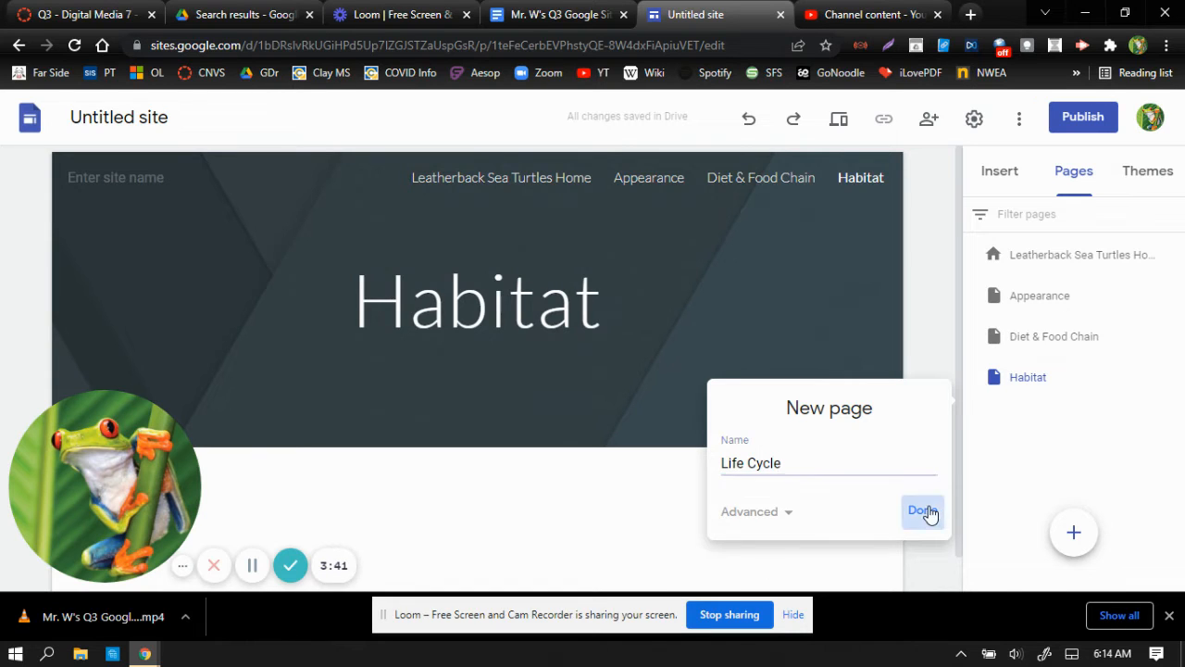
# Add a new page named "Threats to Survival" and move it directly below the Life Cycle page
pyautogui.click(1073, 533)
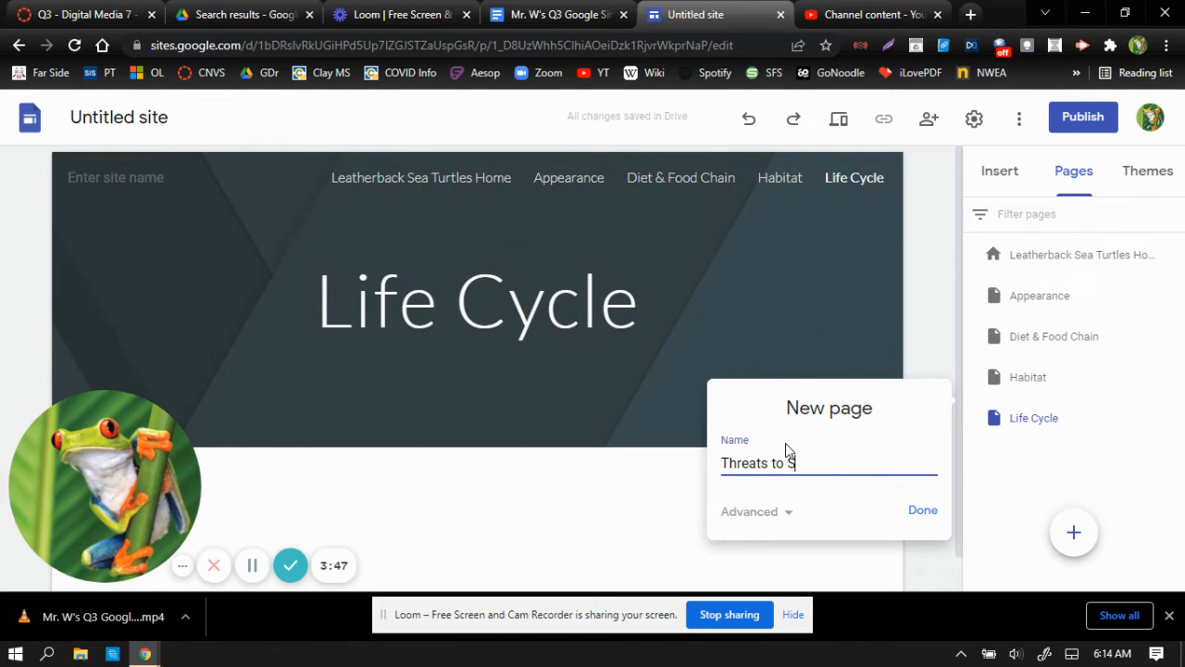
pyautogui.write('Threats to Survival')
pyautogui.click(915, 520)
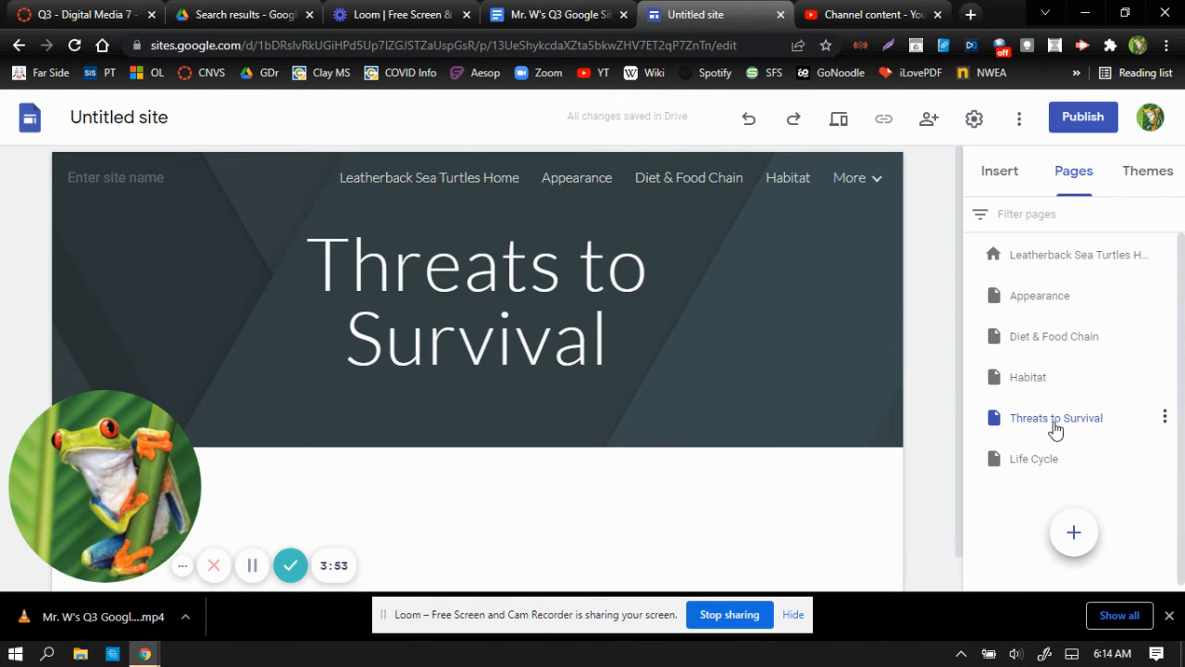
pyautogui.moveTo(1056, 428); pyautogui.dragTo(1058, 477)
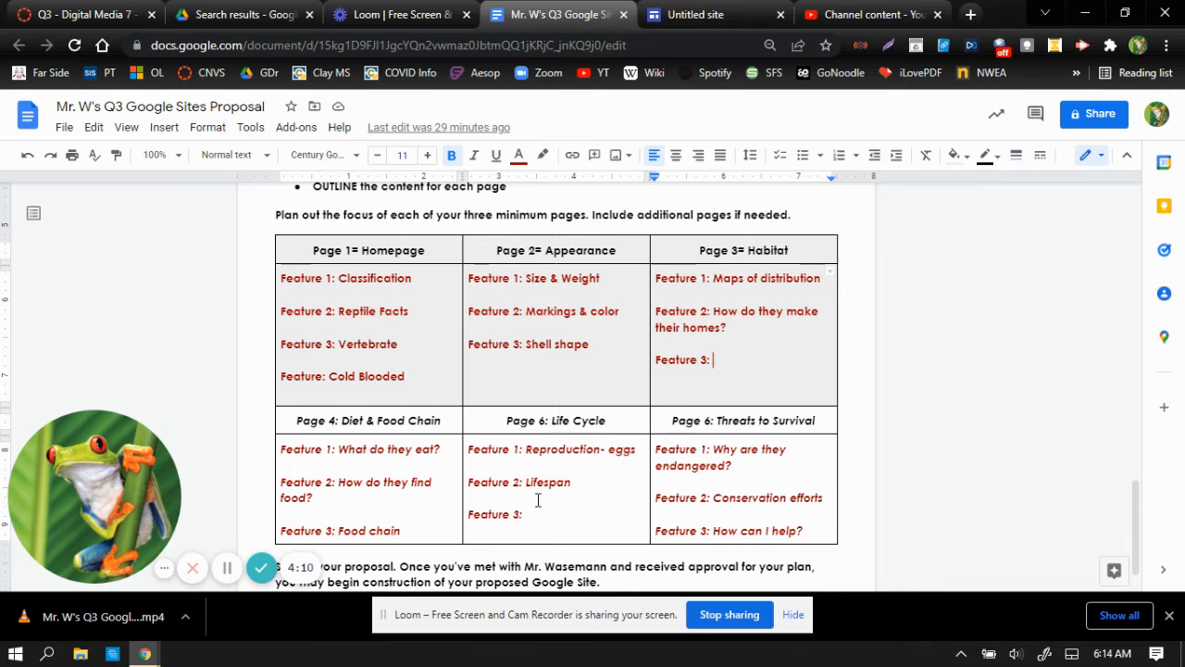
pyautogui.click(704, 13)
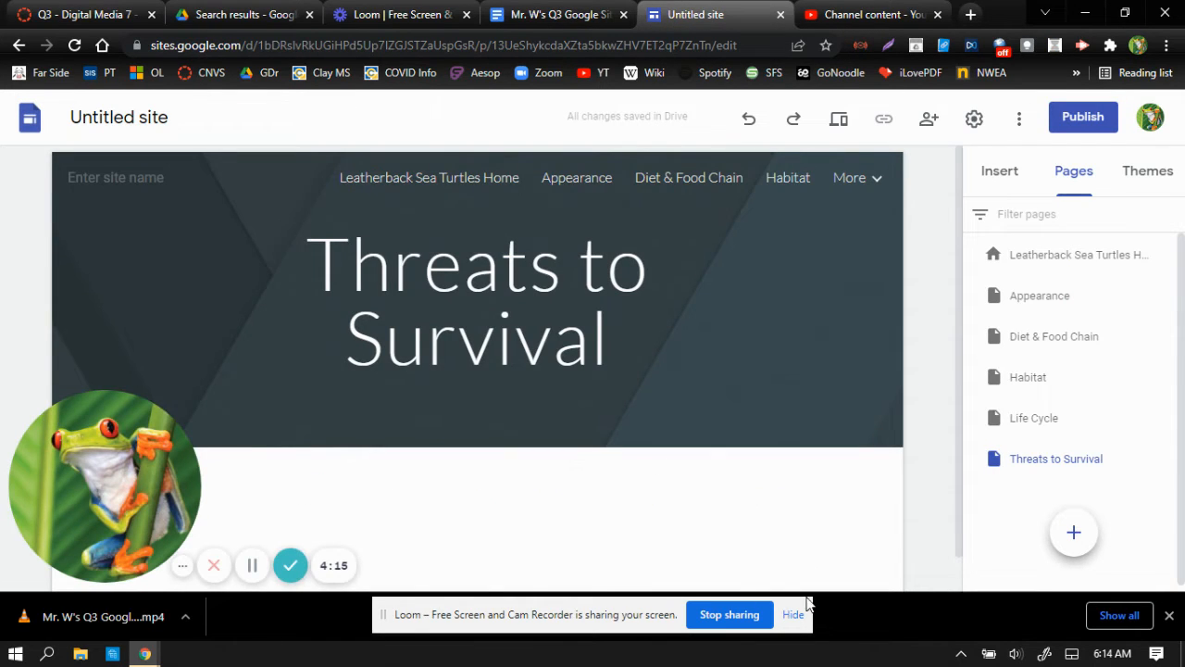
pyautogui.moveTo(1079, 538)
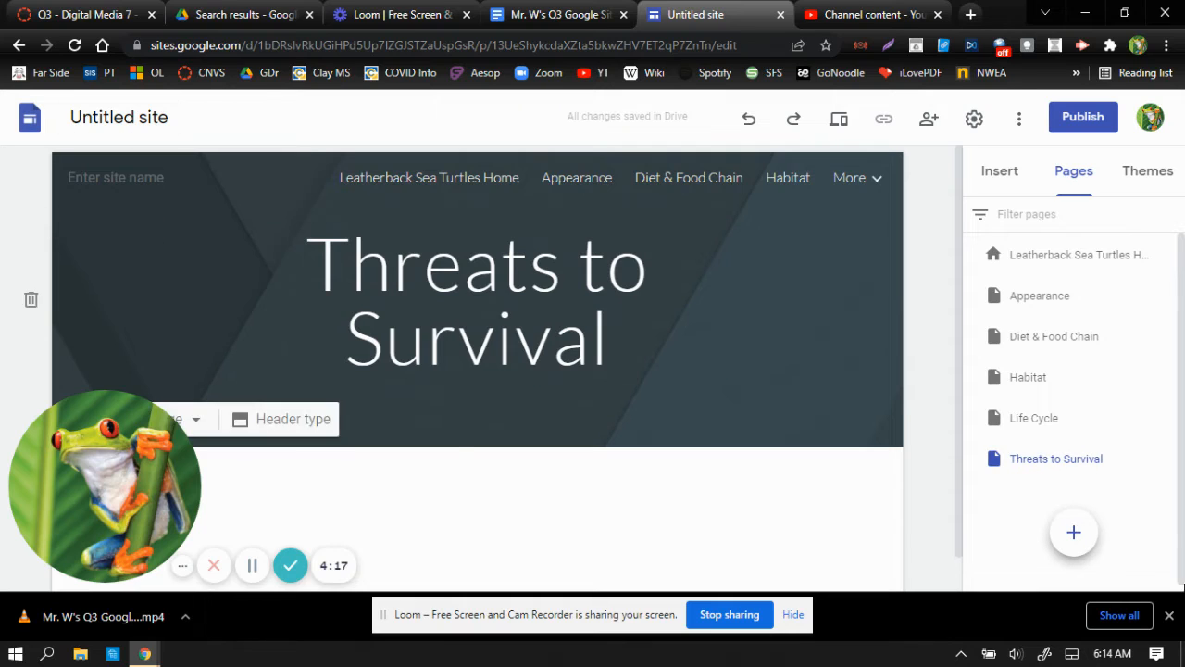
pyautogui.click(1074, 532)
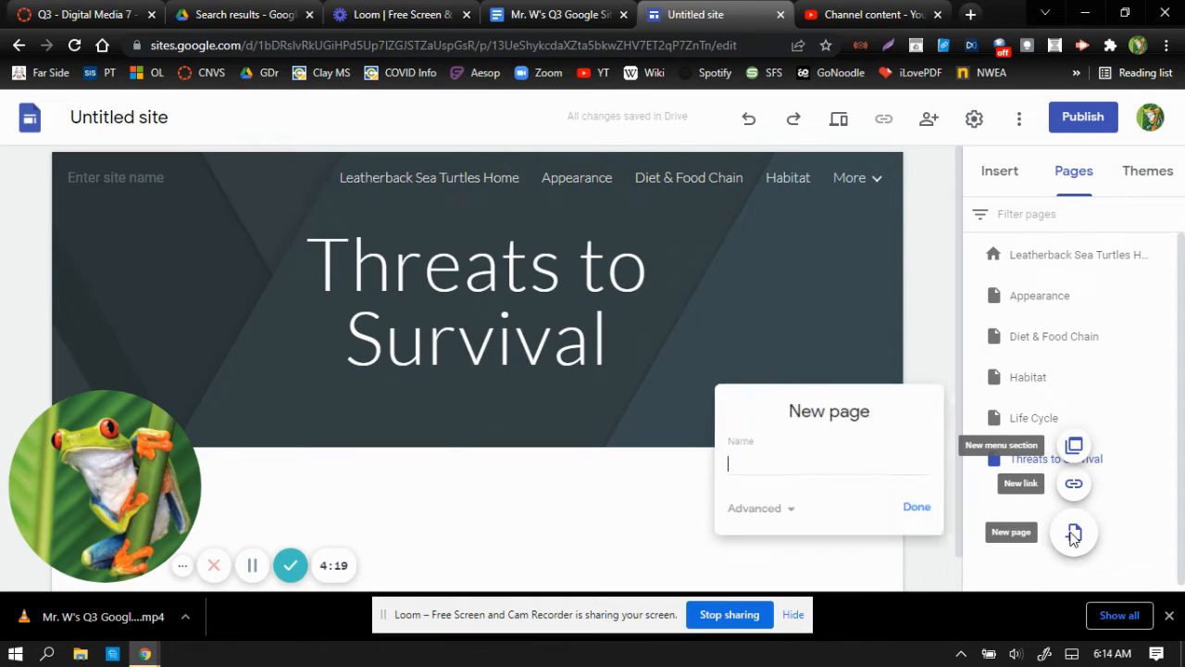
pyautogui.write('Re')
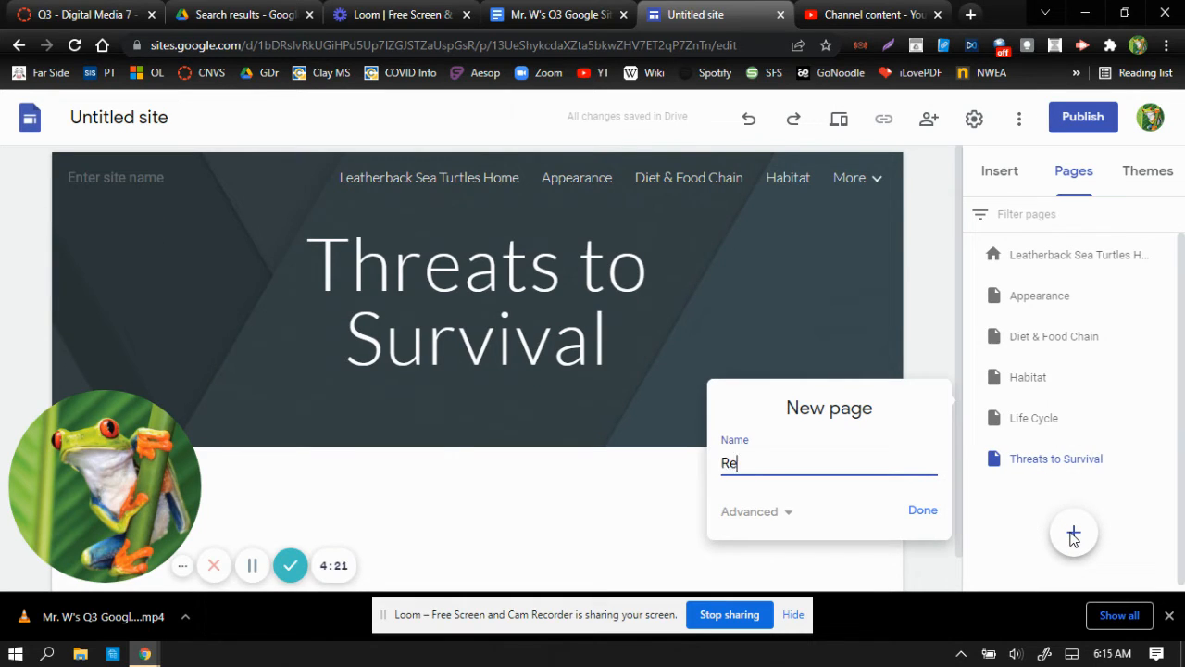
pyautogui.write('fences')
pyautogui.press('Return')
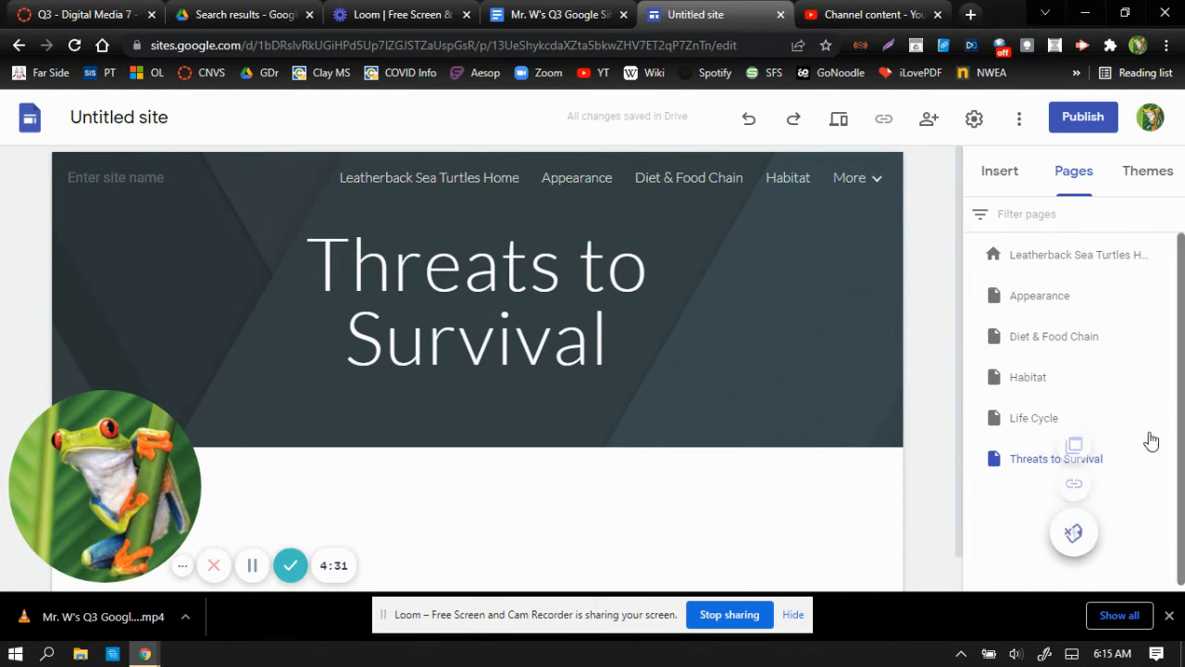
# Add a new page named "References" and move it to the end of the page order, below Threats to Survival
pyautogui.click(1072, 535)
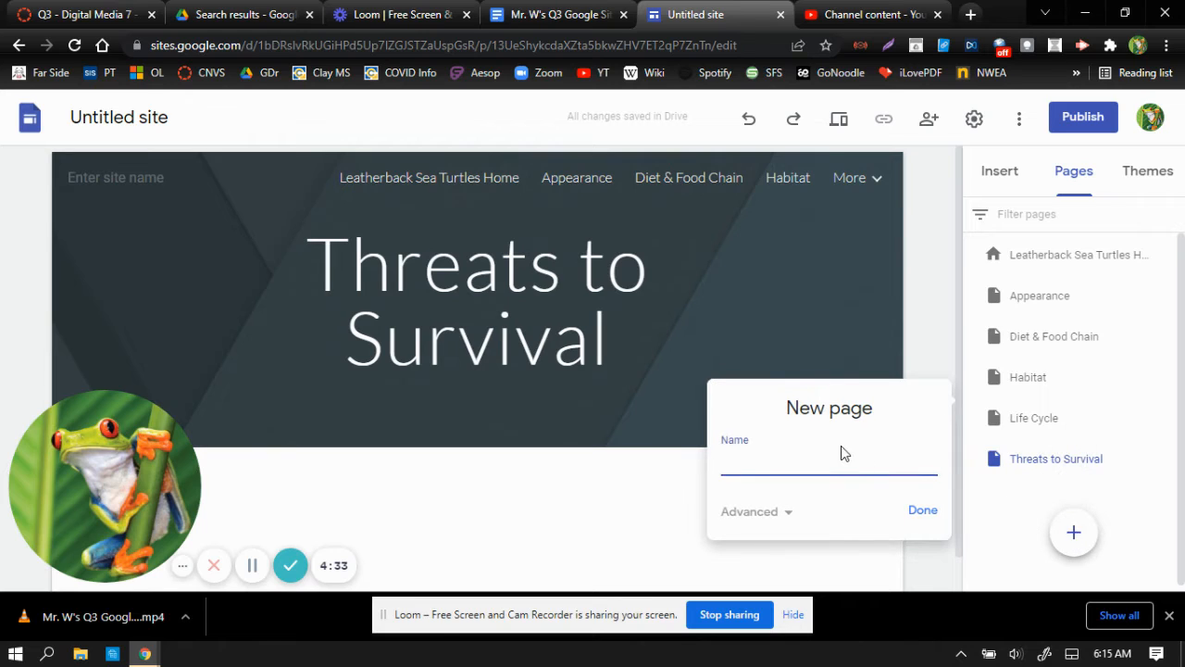
pyautogui.write('References')
pyautogui.click(924, 512)
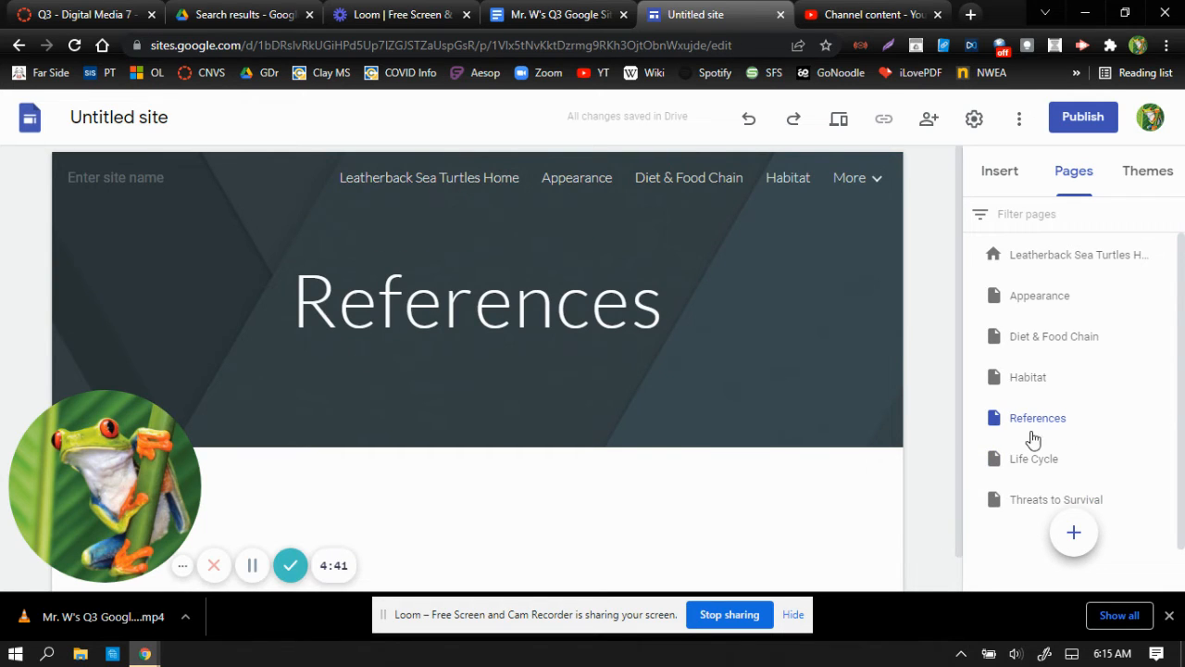
pyautogui.moveTo(1034, 487); pyautogui.dragTo(1038, 518)
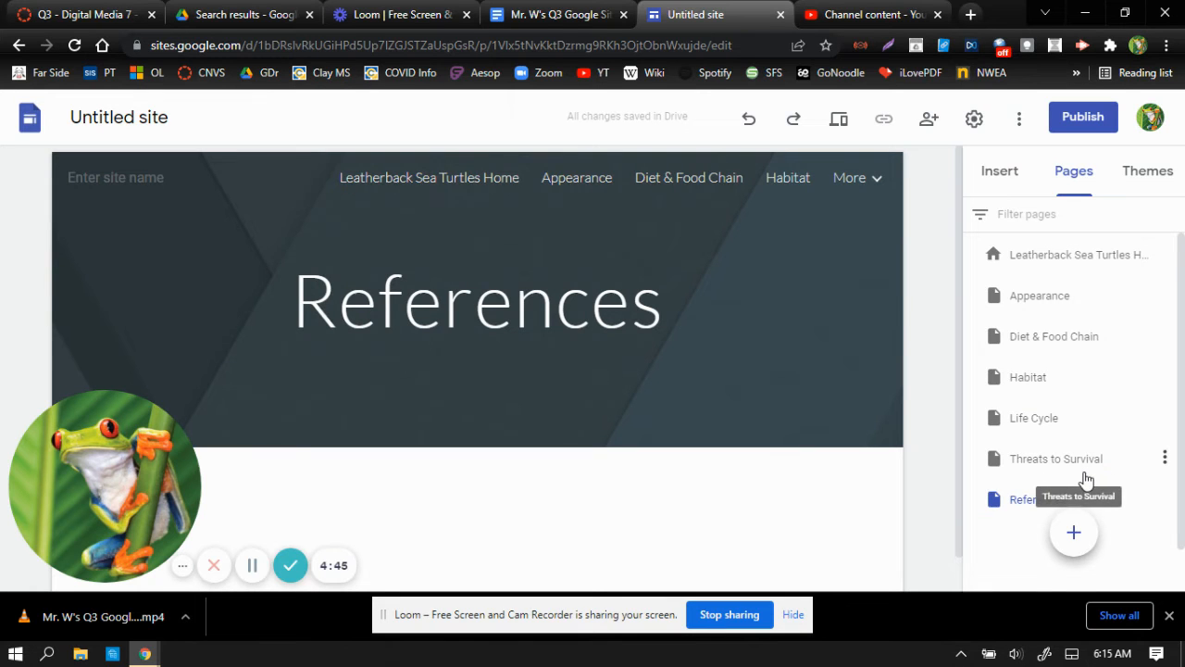
# Review the online resources column in the Google Docs proposal and return to the Google Sites editor
pyautogui.click(537, 15)
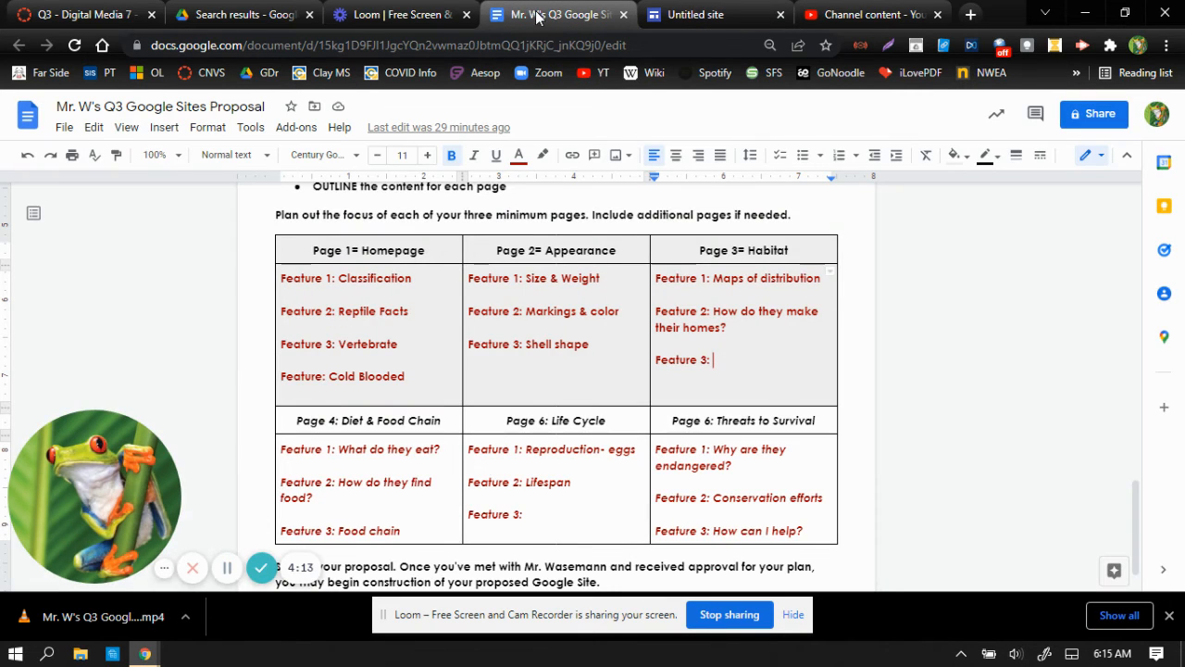
pyautogui.scroll(10, 624, 365)
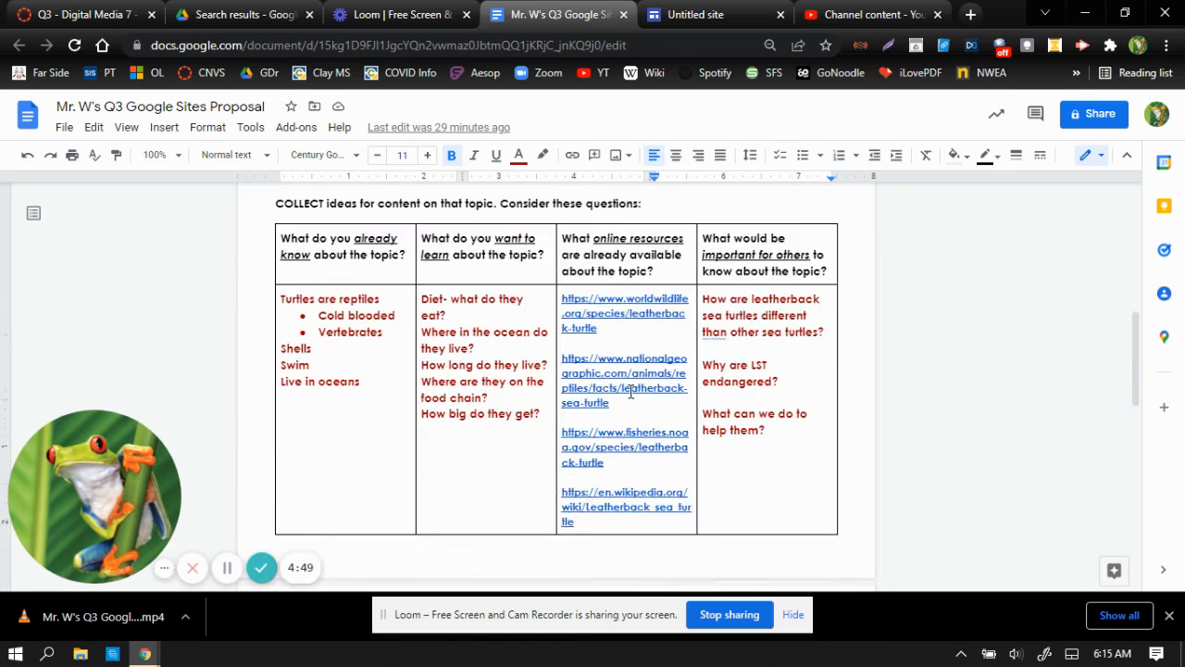
pyautogui.scroll(1, 630, 390)
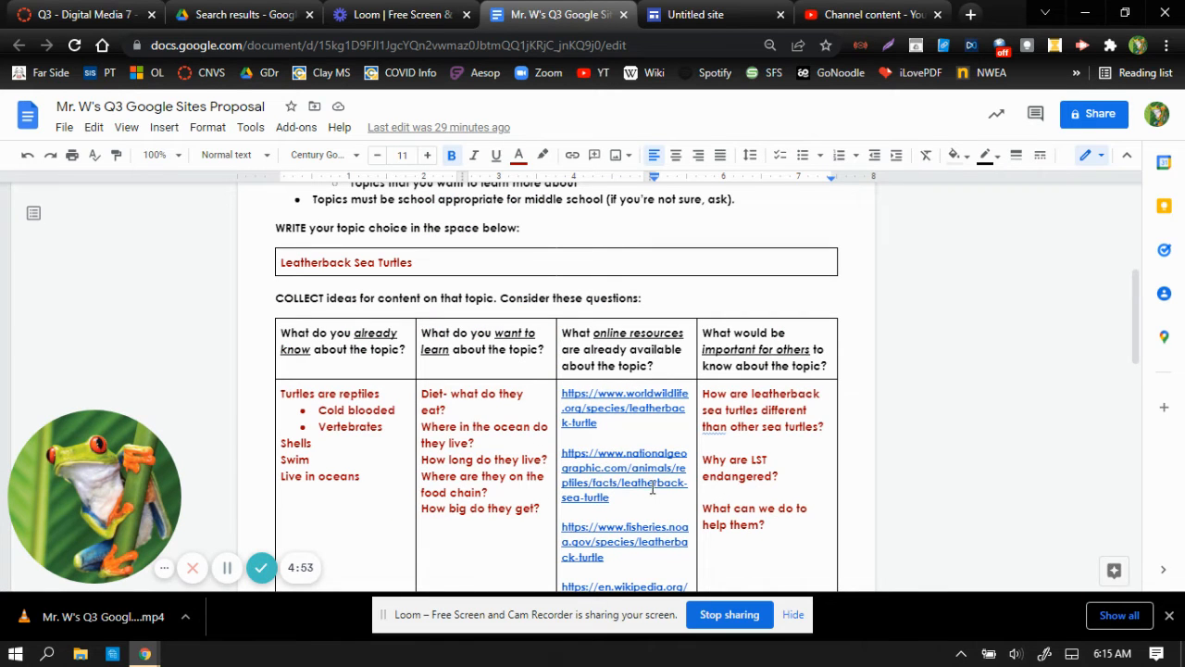
pyautogui.scroll(-3, 652, 488)
pyautogui.scroll(2, 651, 347)
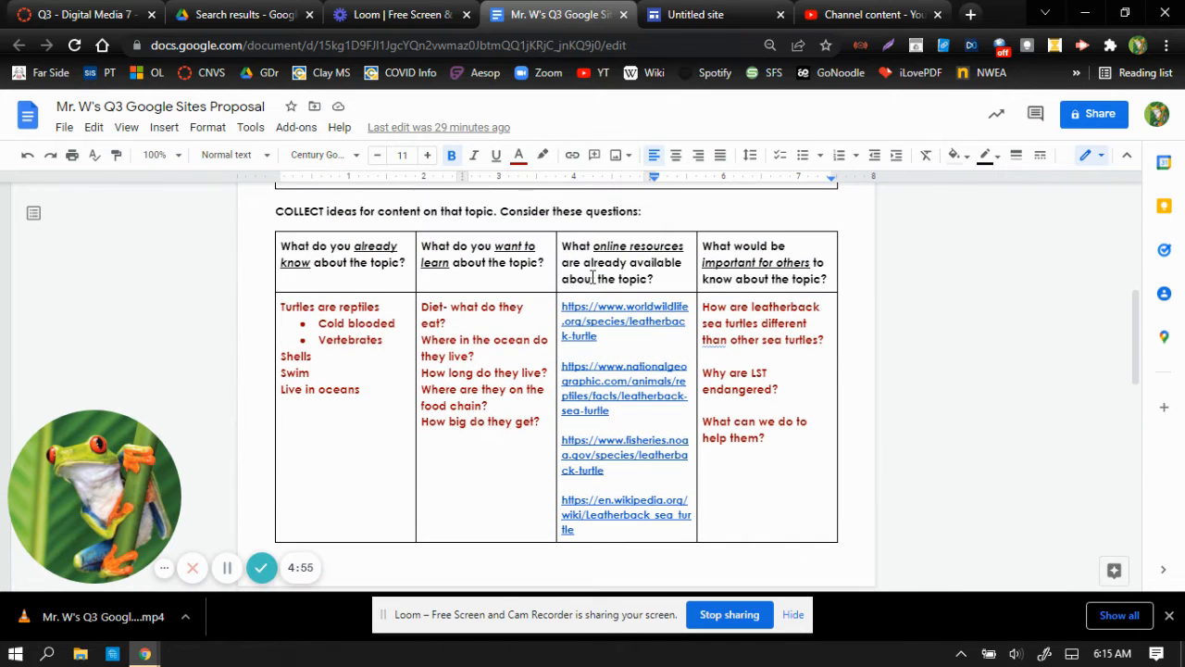
pyautogui.click(711, 14)
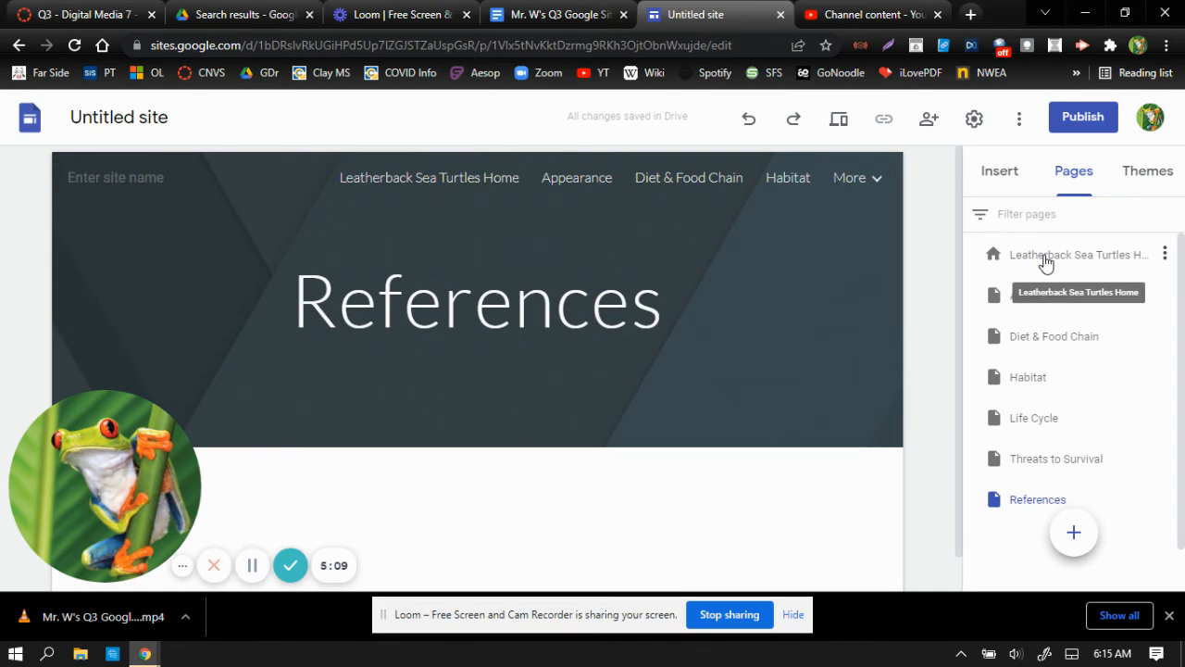
# Open the Leatherback Sea Turtles Home page and examine the content layouts that can be inserted
pyautogui.click(1108, 263)
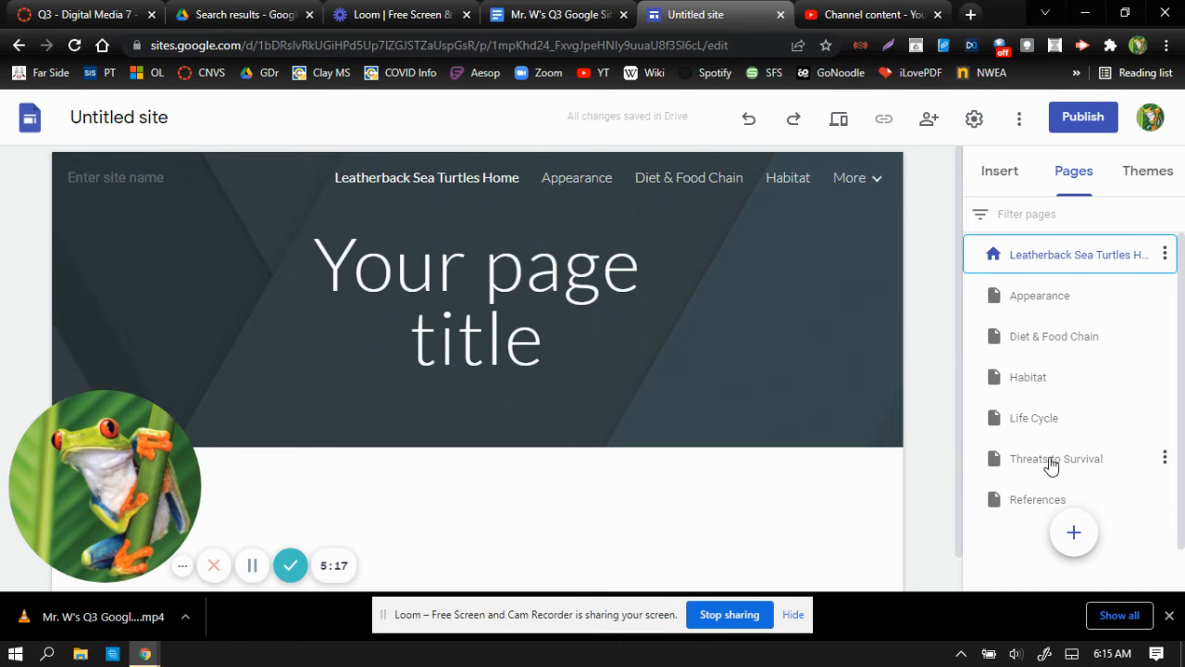
pyautogui.click(990, 176)
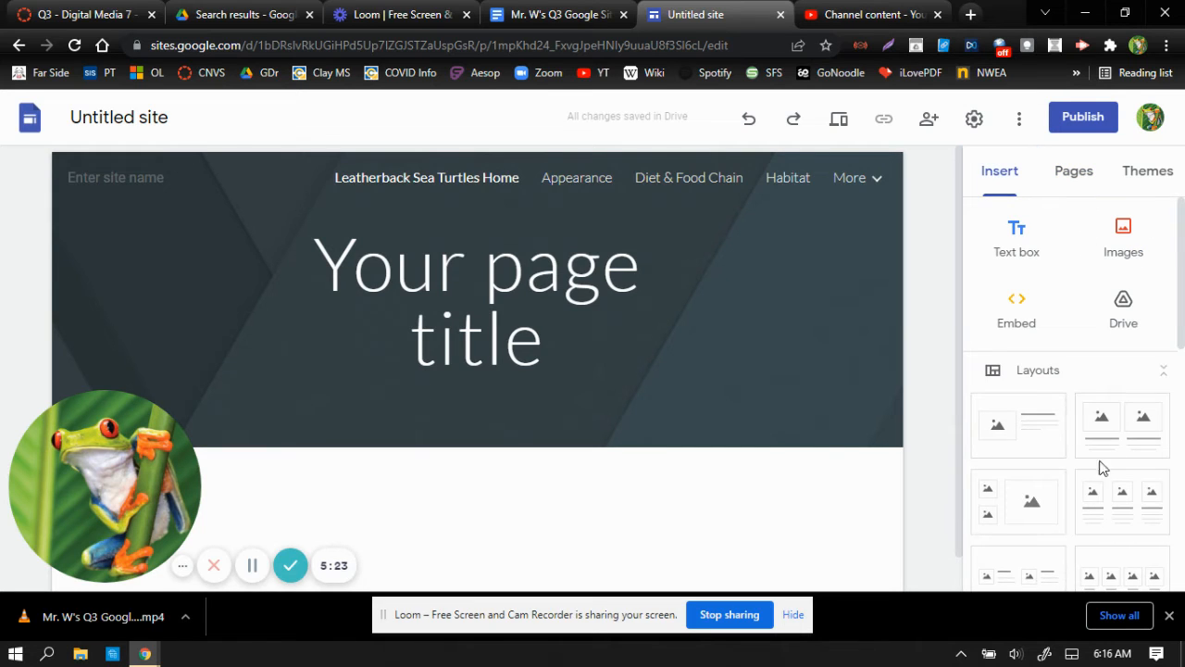
pyautogui.scroll(-3, 1040, 477)
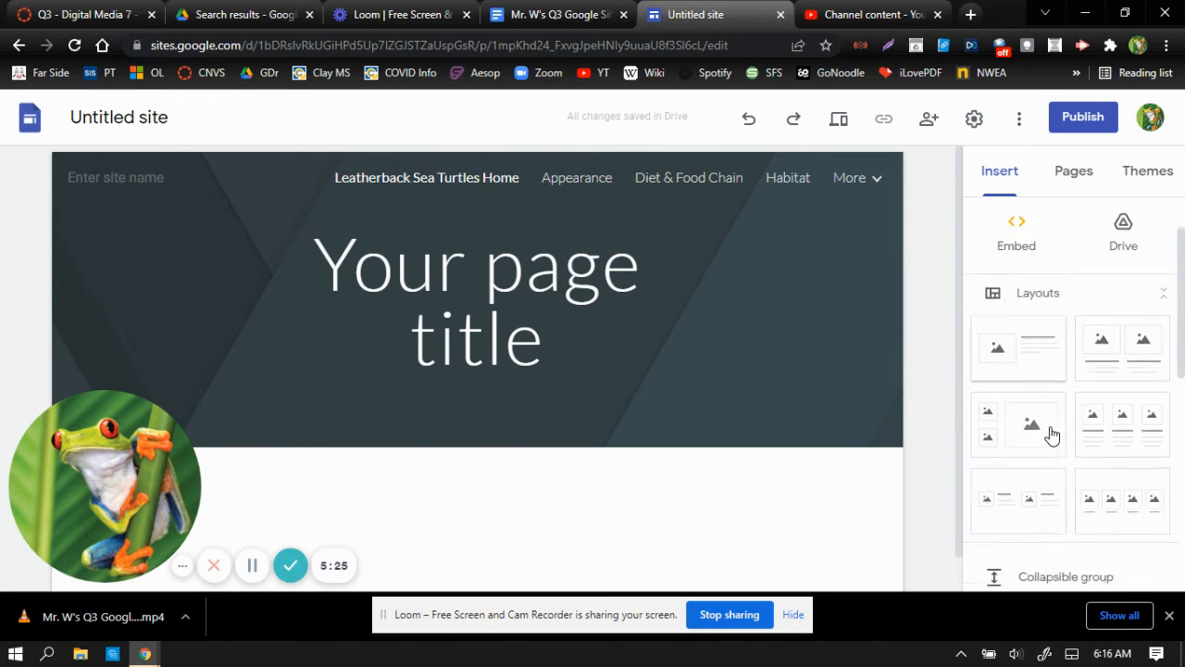
pyautogui.scroll(3, 1111, 436)
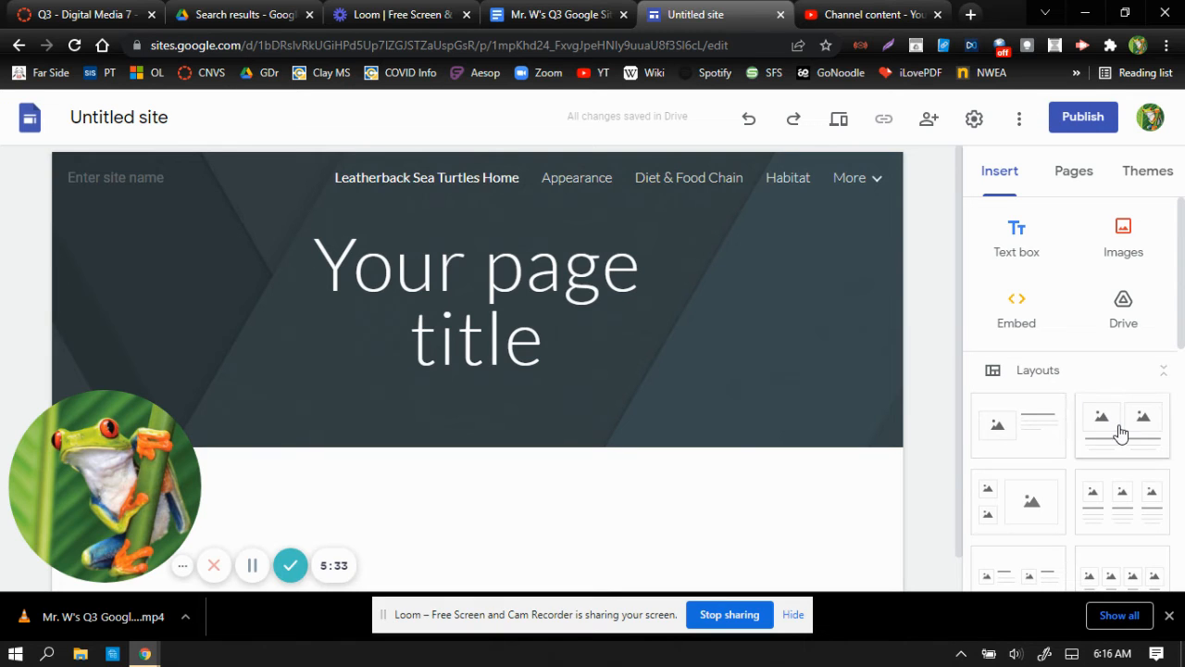
pyautogui.scroll(-1, 1148, 451)
pyautogui.scroll(-2, 1148, 451)
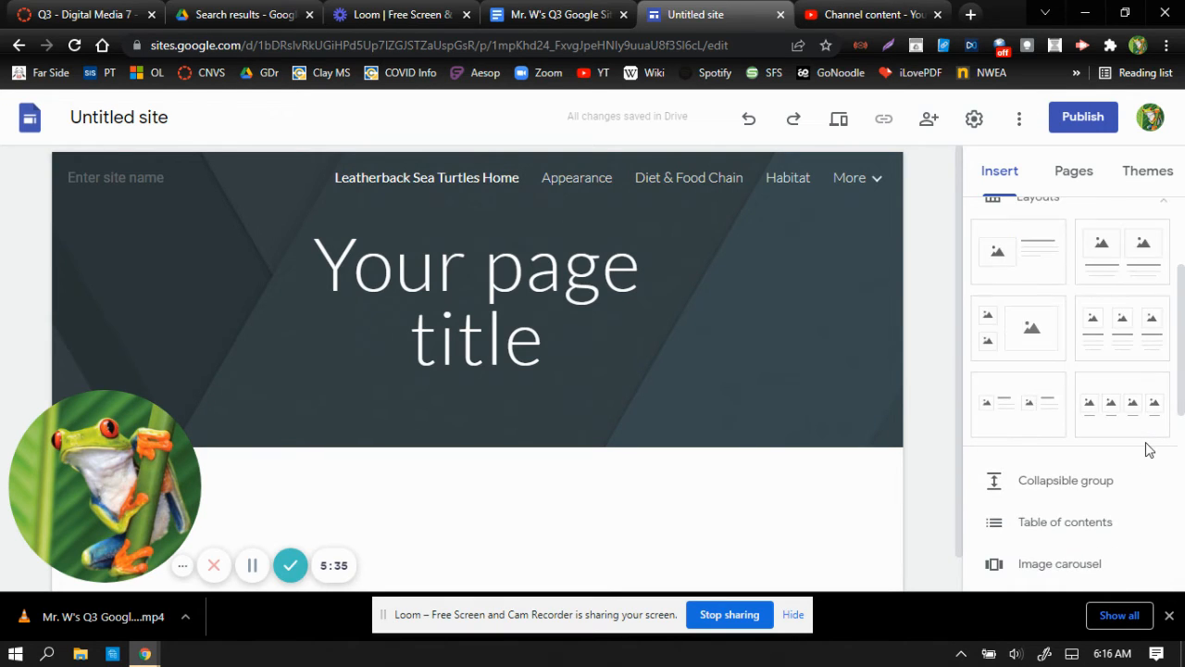
pyautogui.scroll(1, 1176, 511)
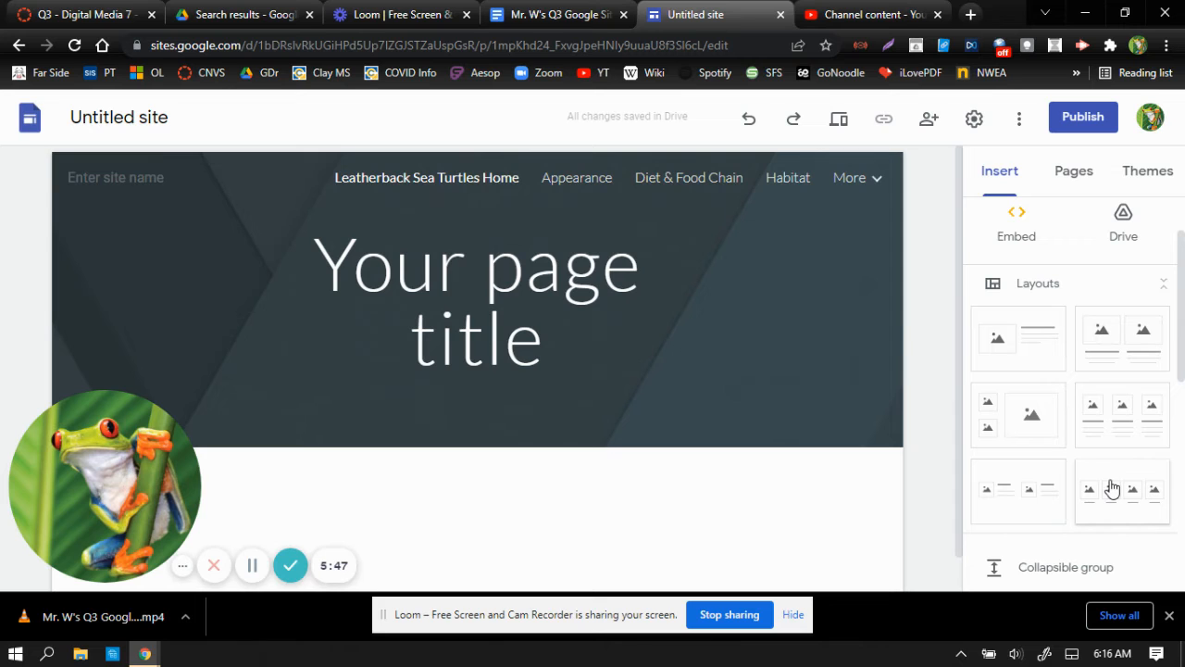
# Check the homepage features in the Google Docs proposal outline against the site's layouts and return to the Google Sites editor
pyautogui.click(569, 10)
pyautogui.scroll(-5, 516, 402)
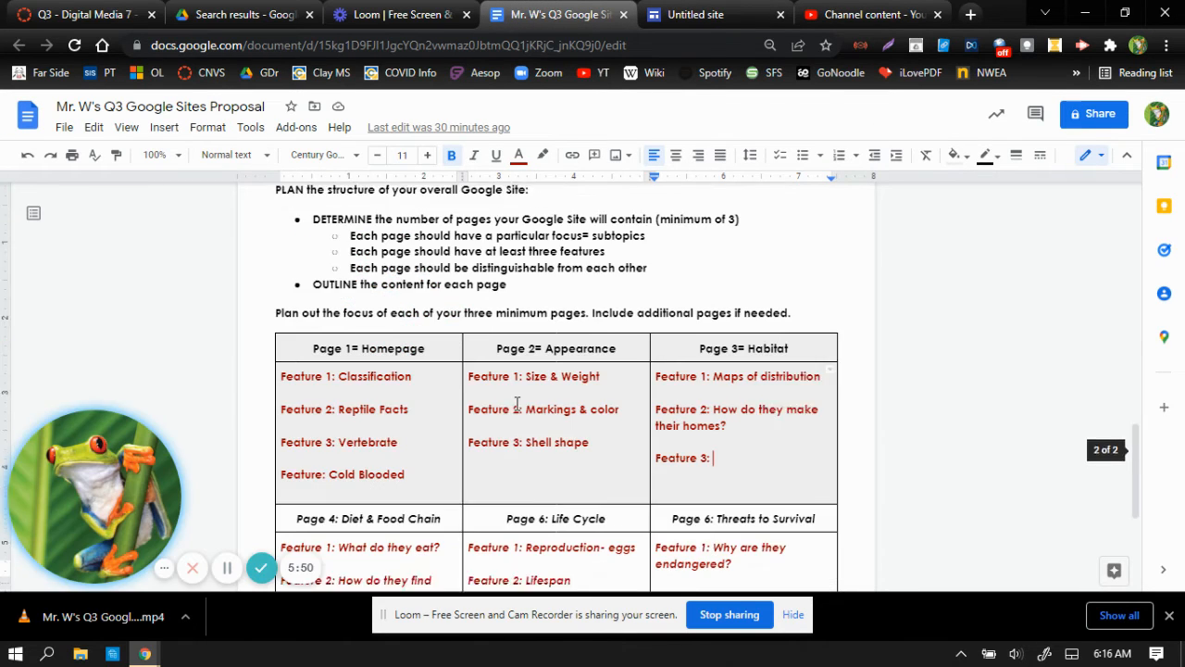
pyautogui.scroll(-1, 516, 402)
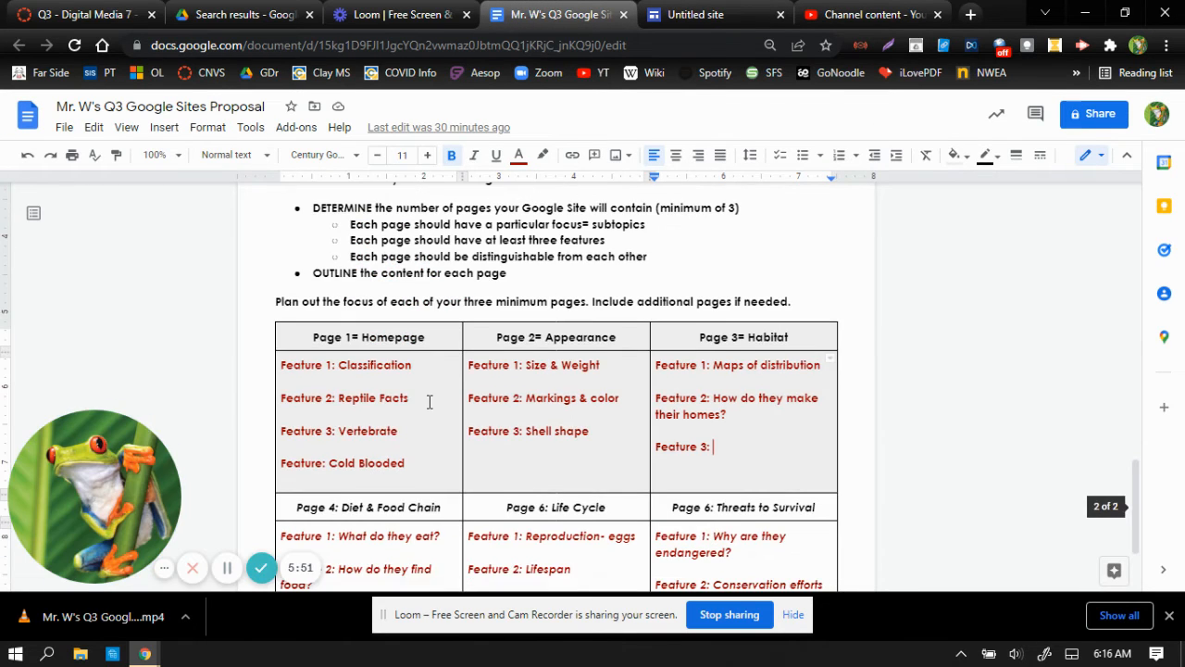
pyautogui.click(711, 9)
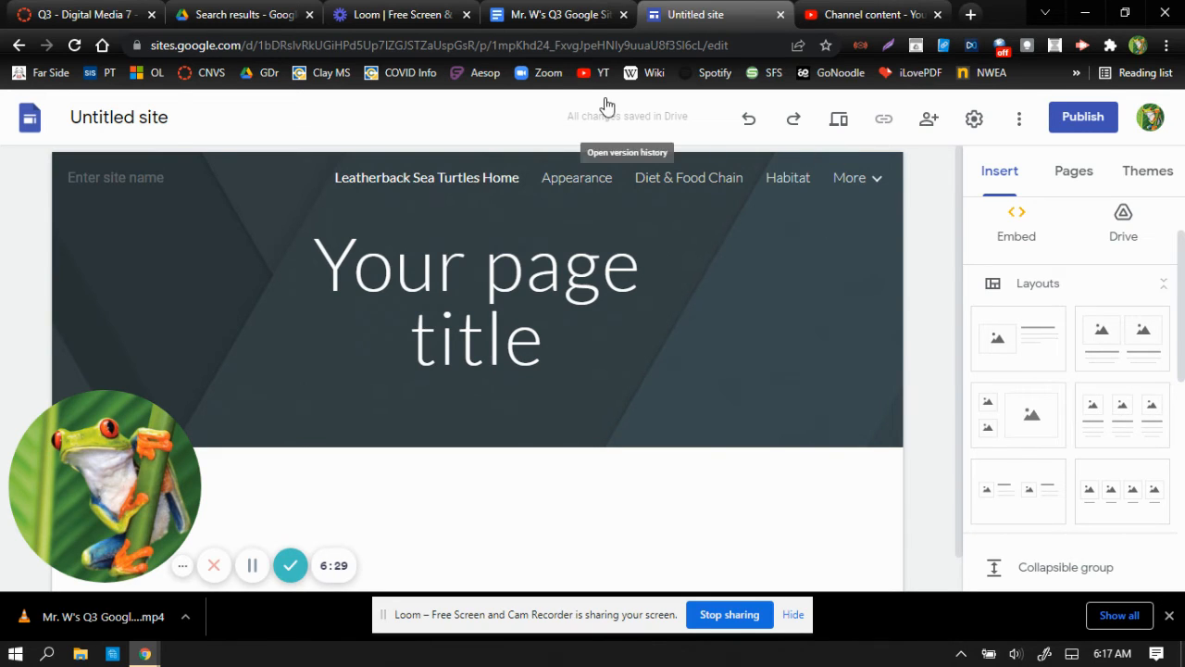
pyautogui.click(556, 13)
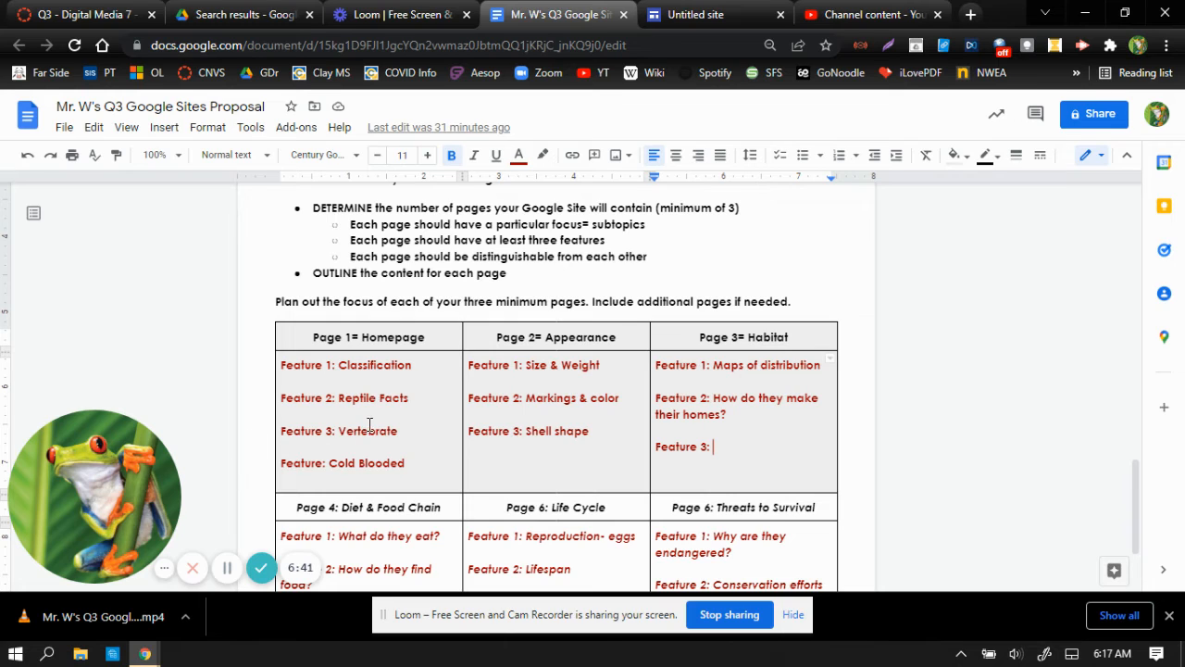
pyautogui.click(729, 17)
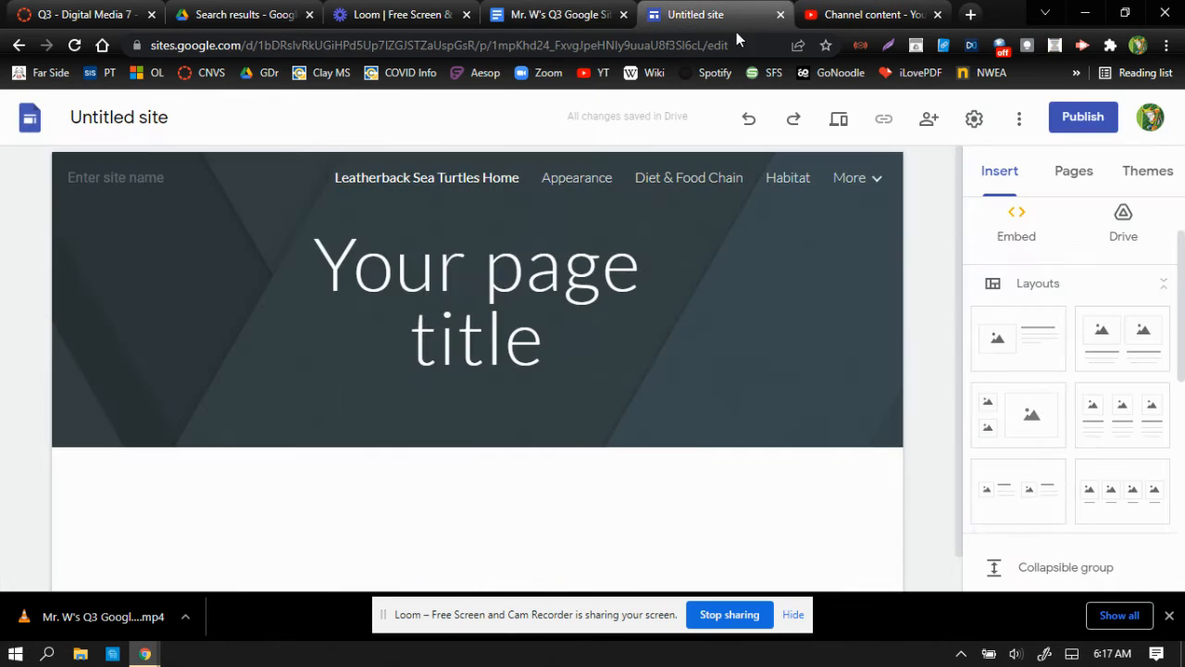
# Insert the layout with three image columns and text beneath each image on the home page
pyautogui.click(1135, 433)
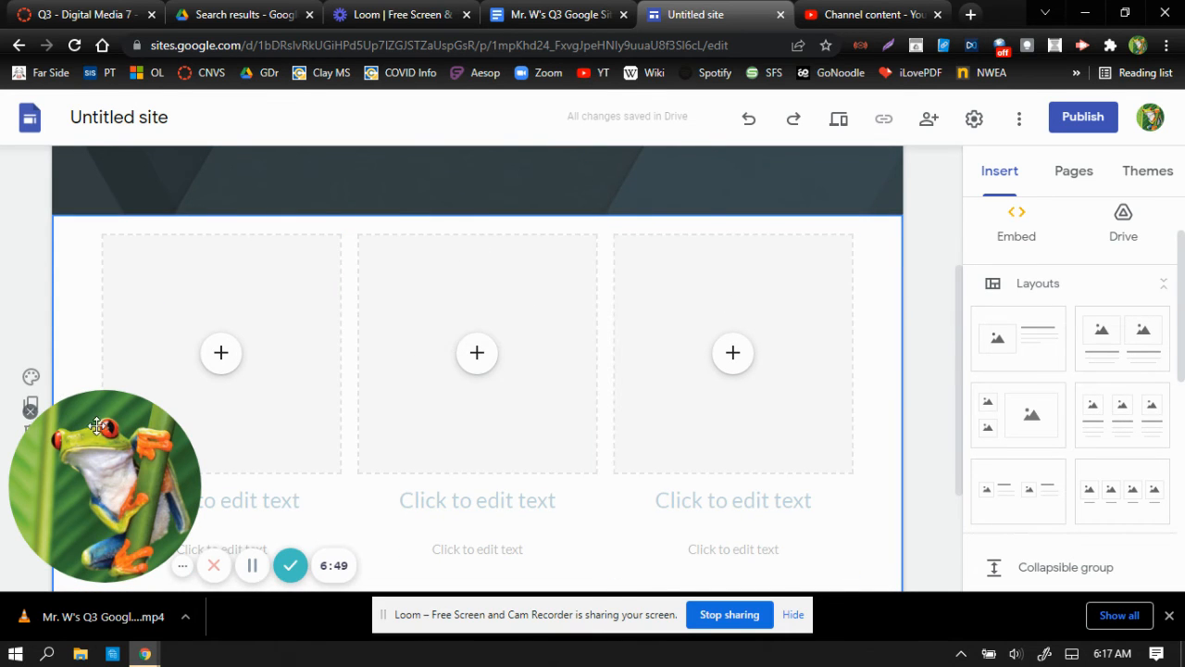
pyautogui.click(37, 412)
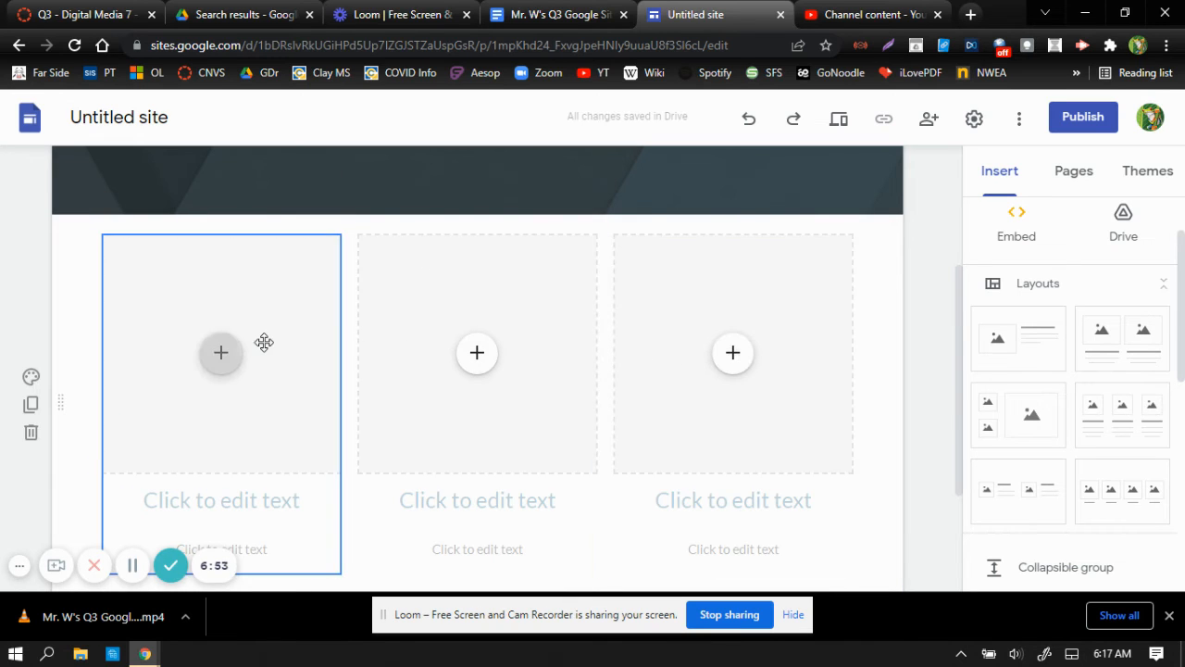
pyautogui.scroll(-2, 183, 368)
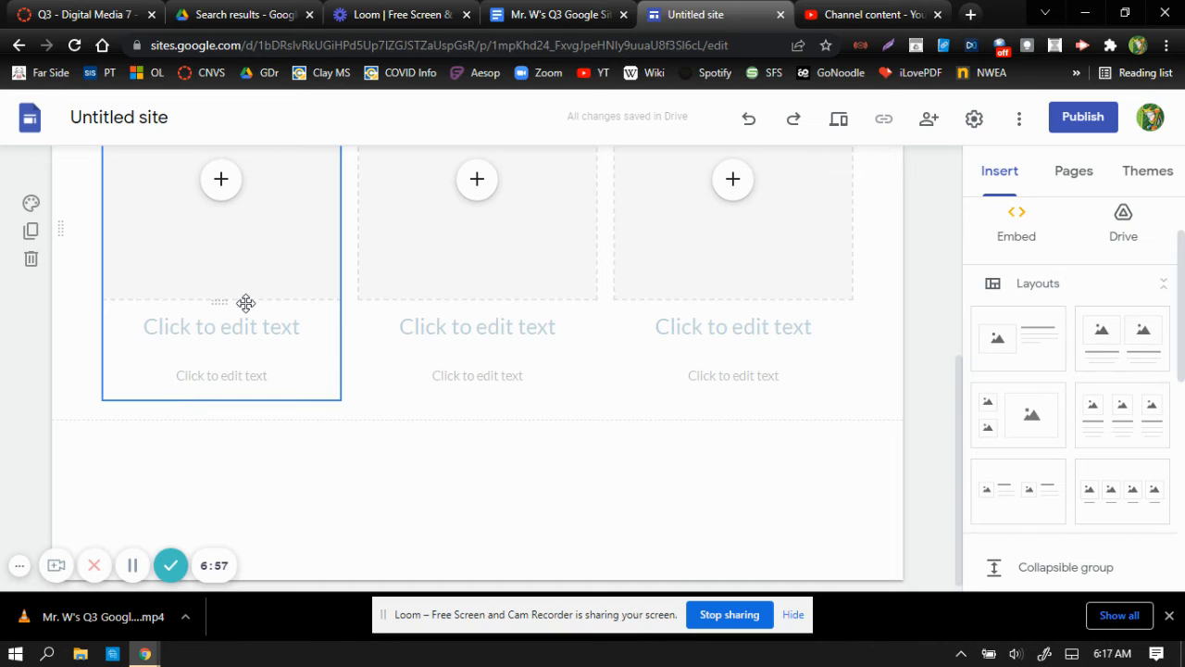
# Name the untitled site "Leatherback Sea Turtles Q3"
pyautogui.scroll(1, 271, 371)
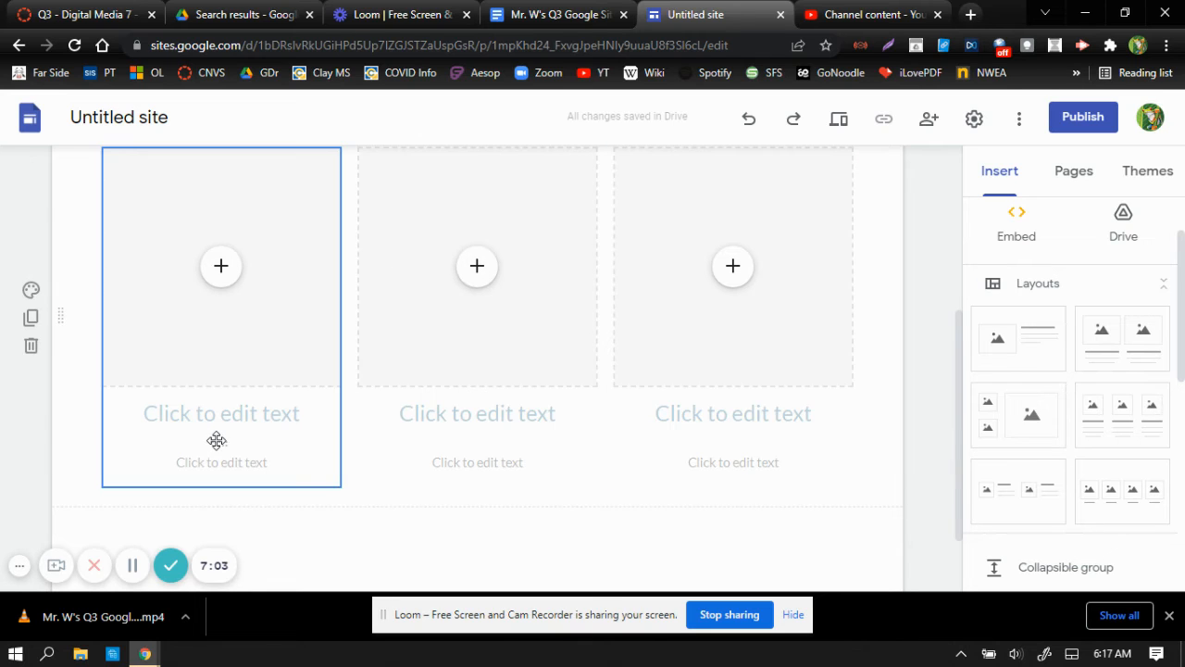
pyautogui.scroll(3, 222, 441)
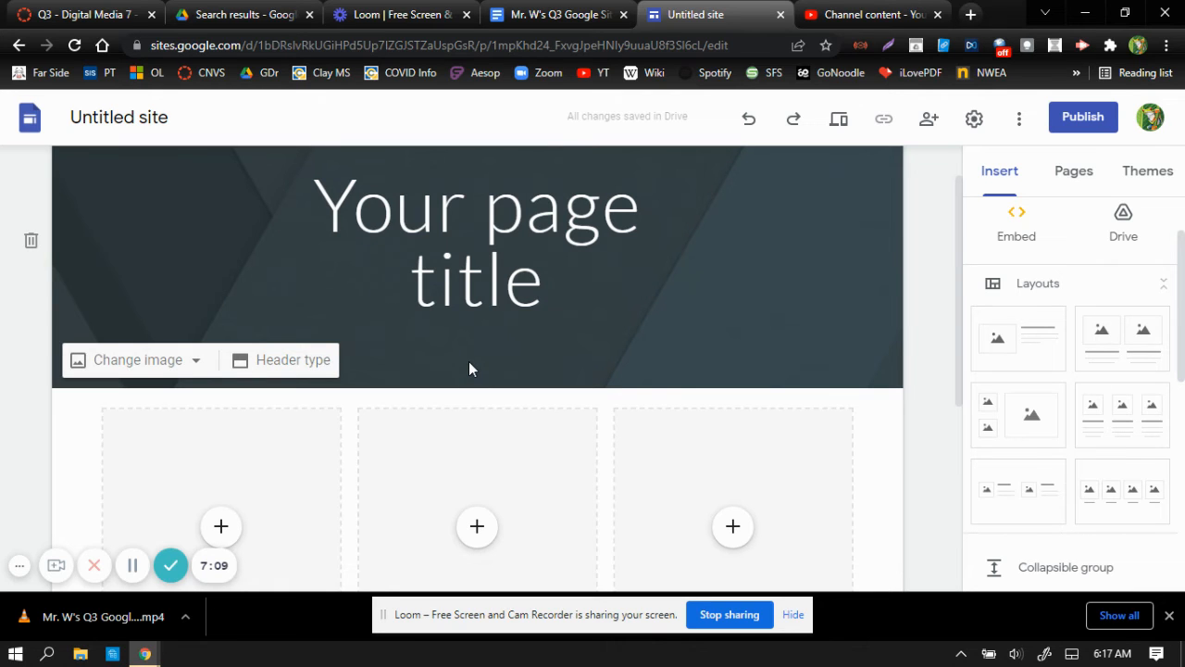
pyautogui.scroll(-1, 329, 404)
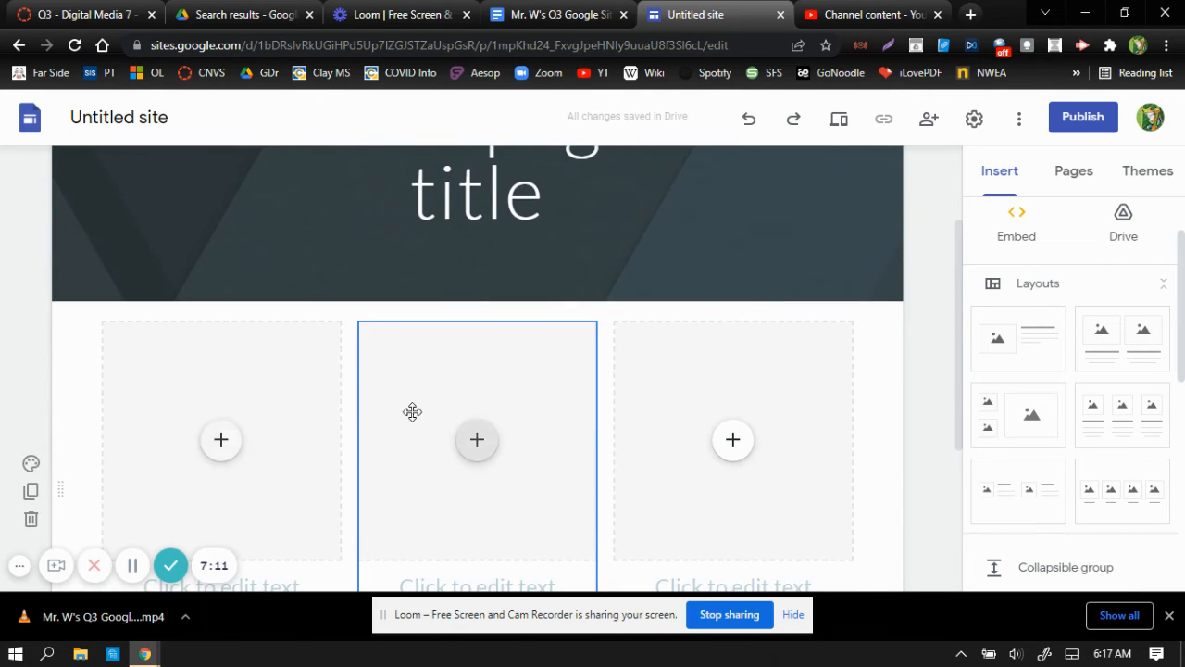
pyautogui.scroll(2, 414, 410)
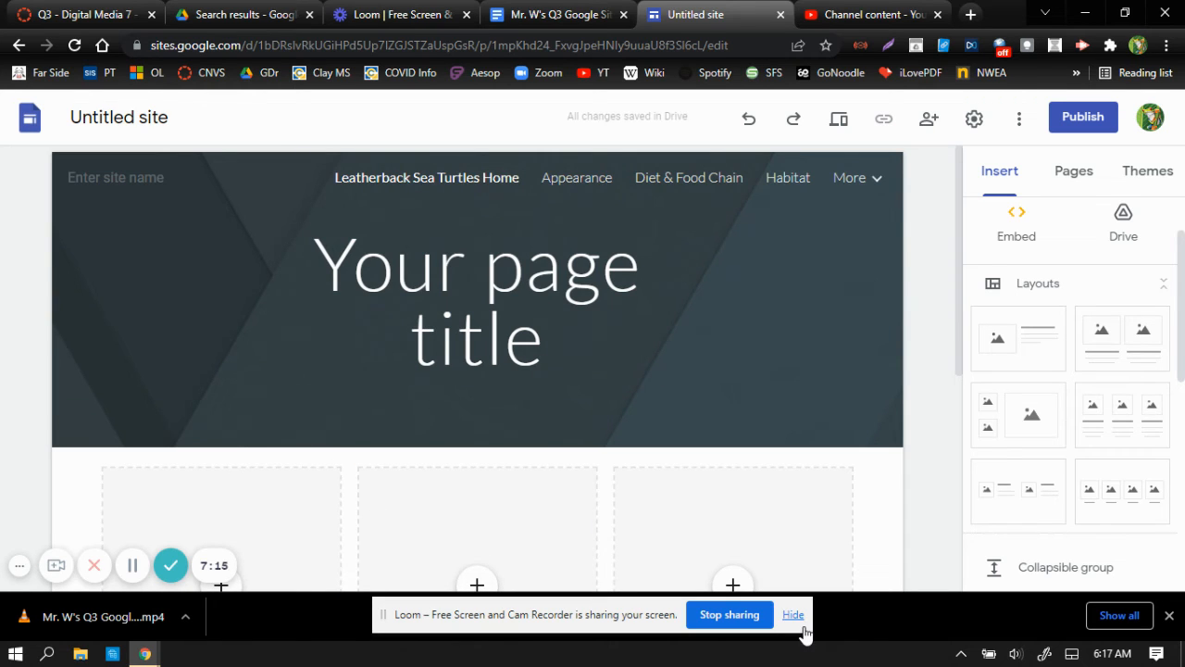
pyautogui.moveTo(211, 291)
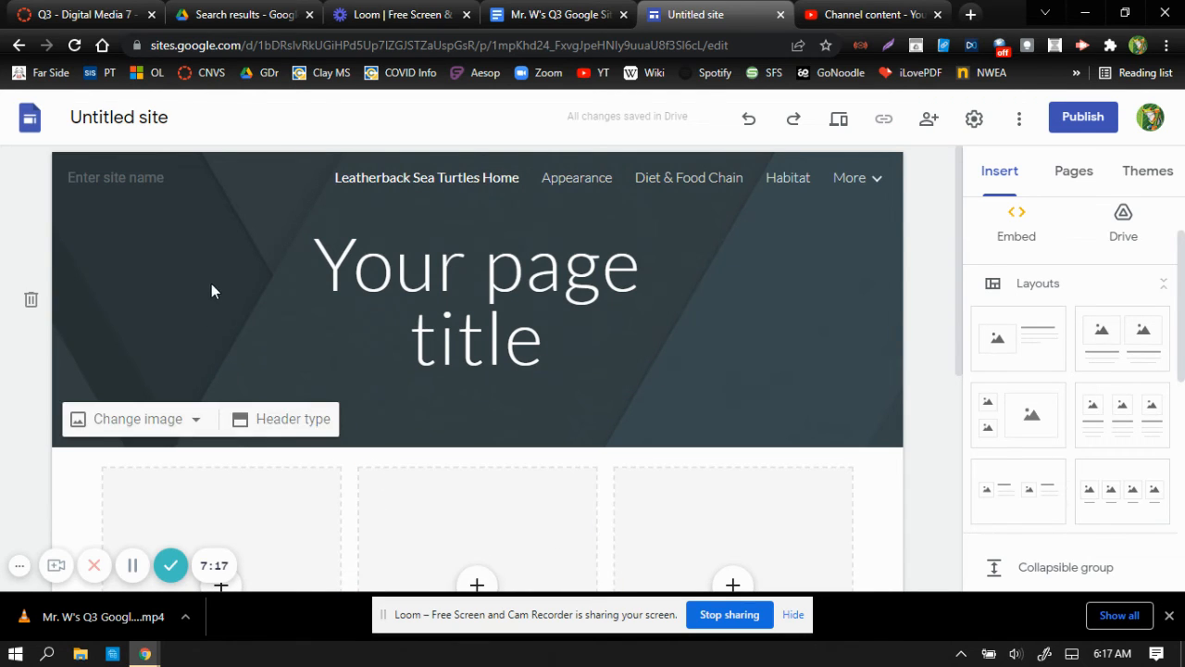
pyautogui.click(76, 117)
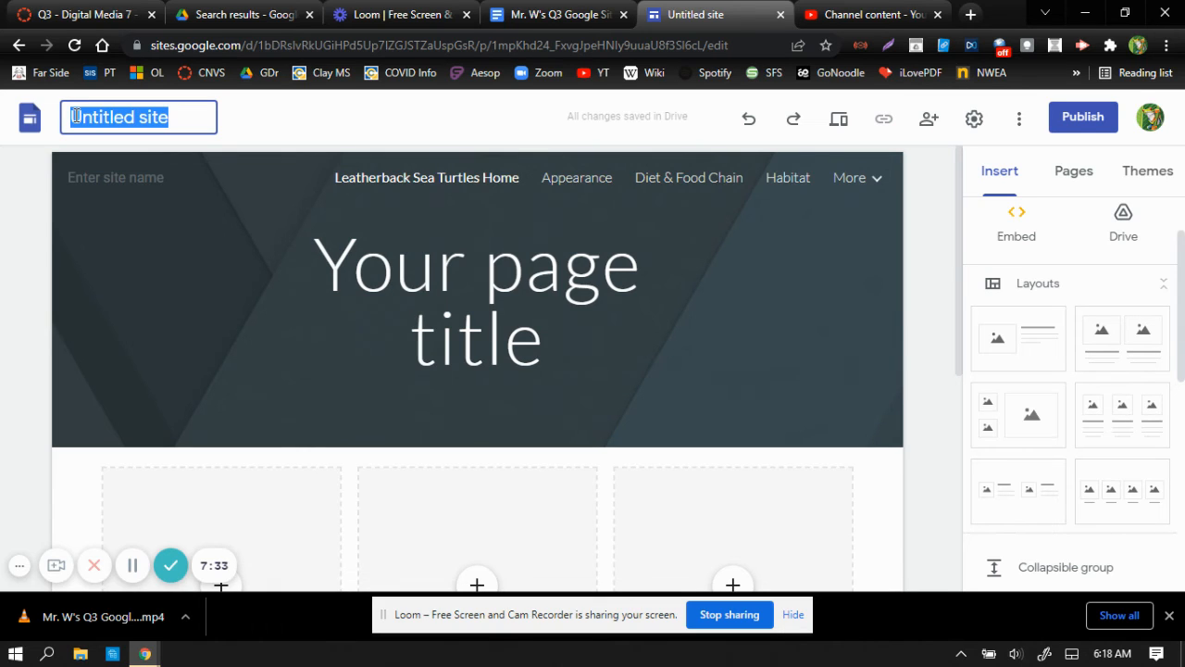
pyautogui.write('Leathe')
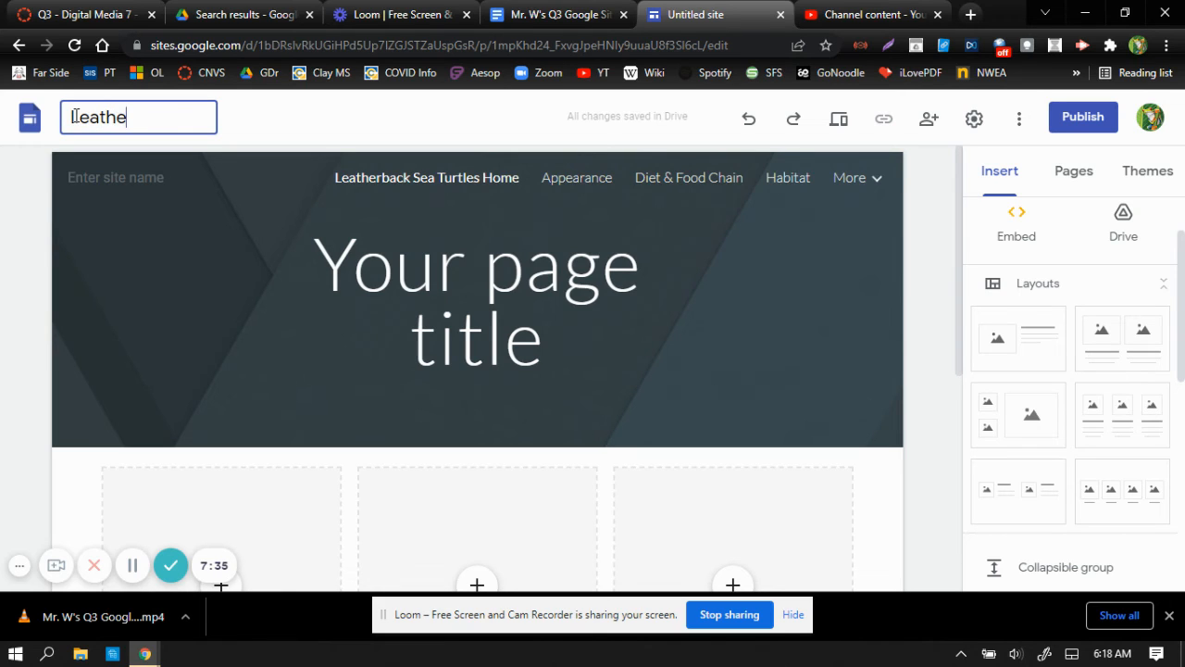
pyautogui.write('rback Sea ')
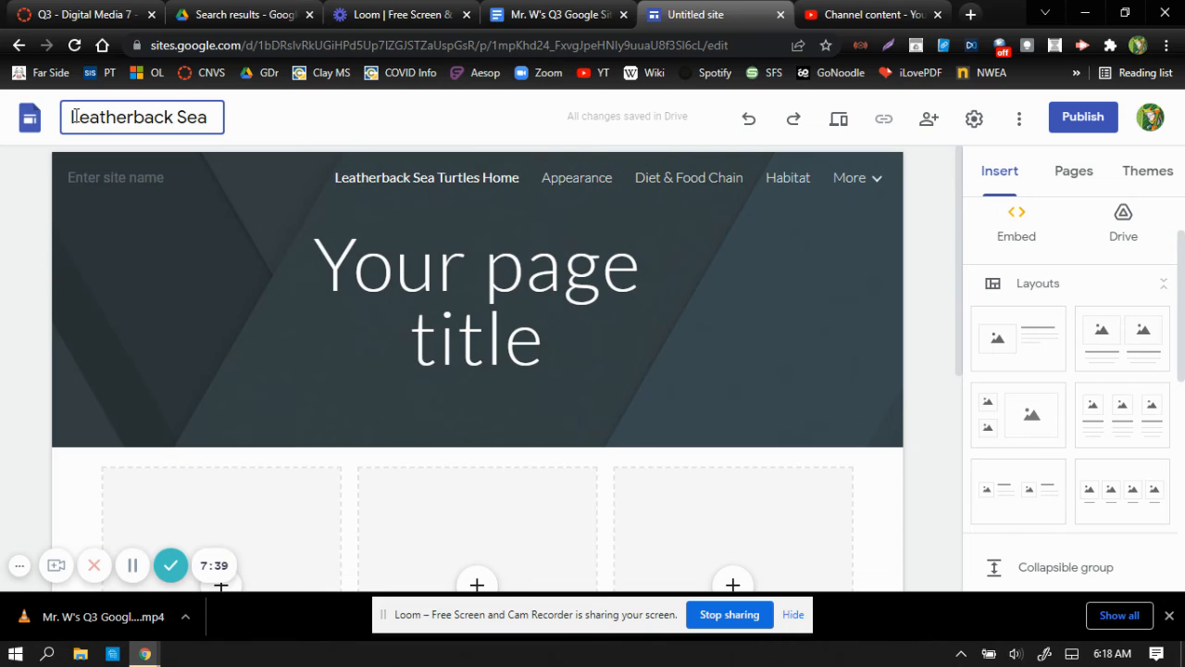
pyautogui.write('Turtles')
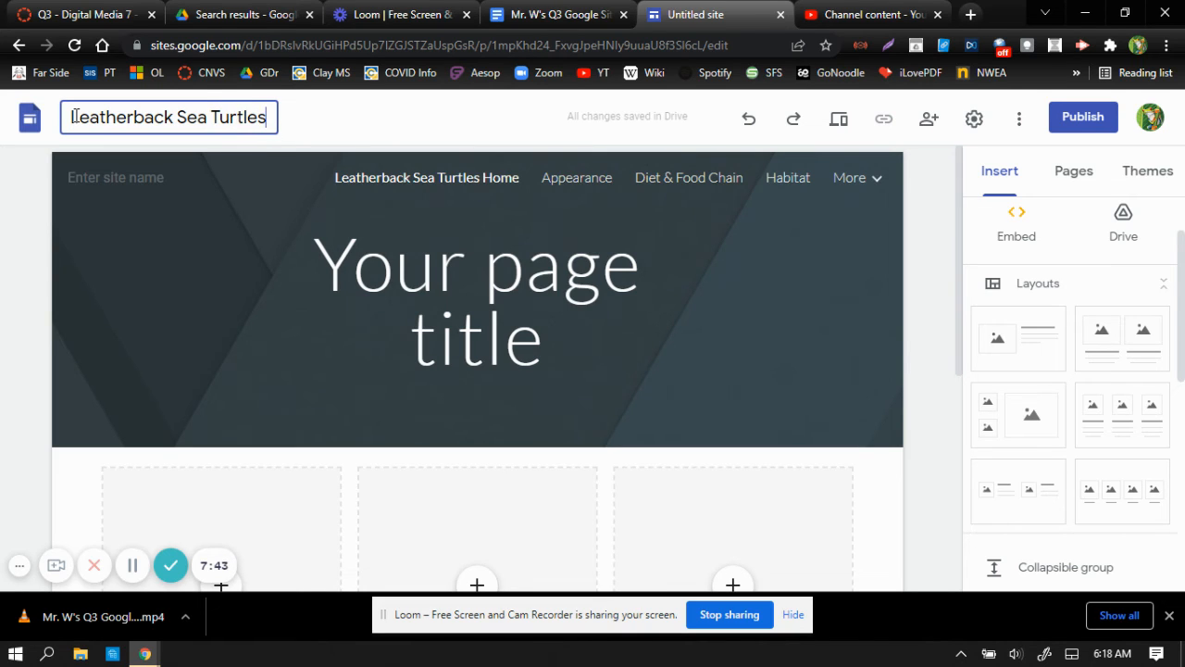
pyautogui.write(' Q3')
pyautogui.click(605, 345)
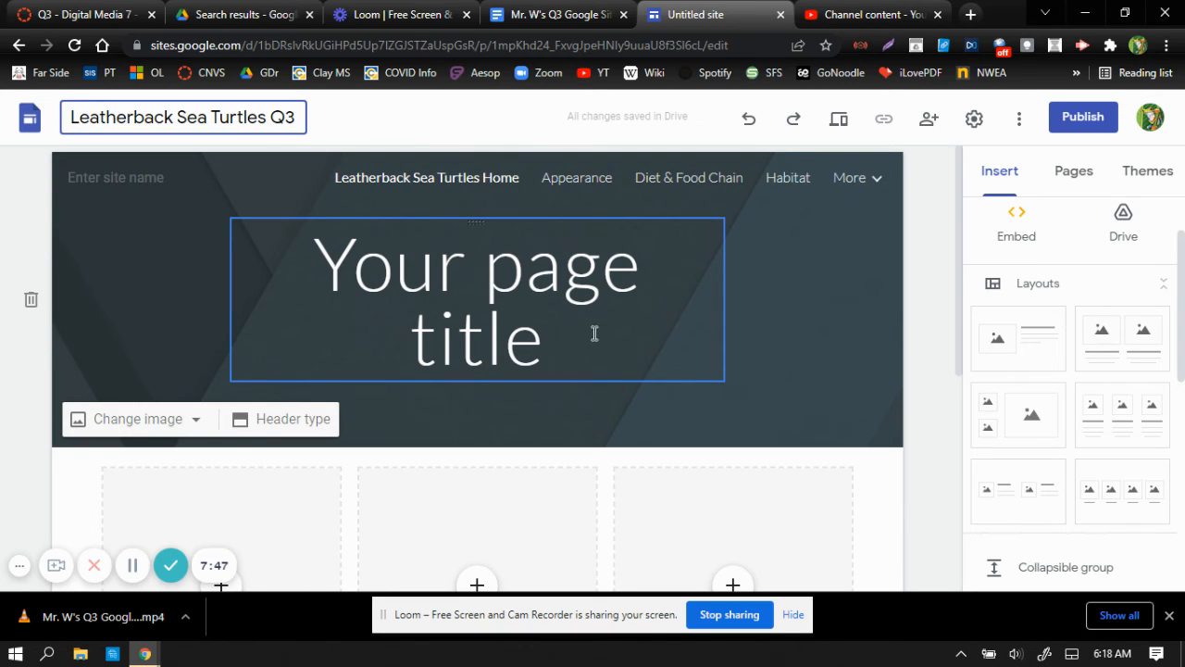
# Replace the placeholder title in the home page header with "Leatherback Sea Turtles"
pyautogui.click(330, 294)
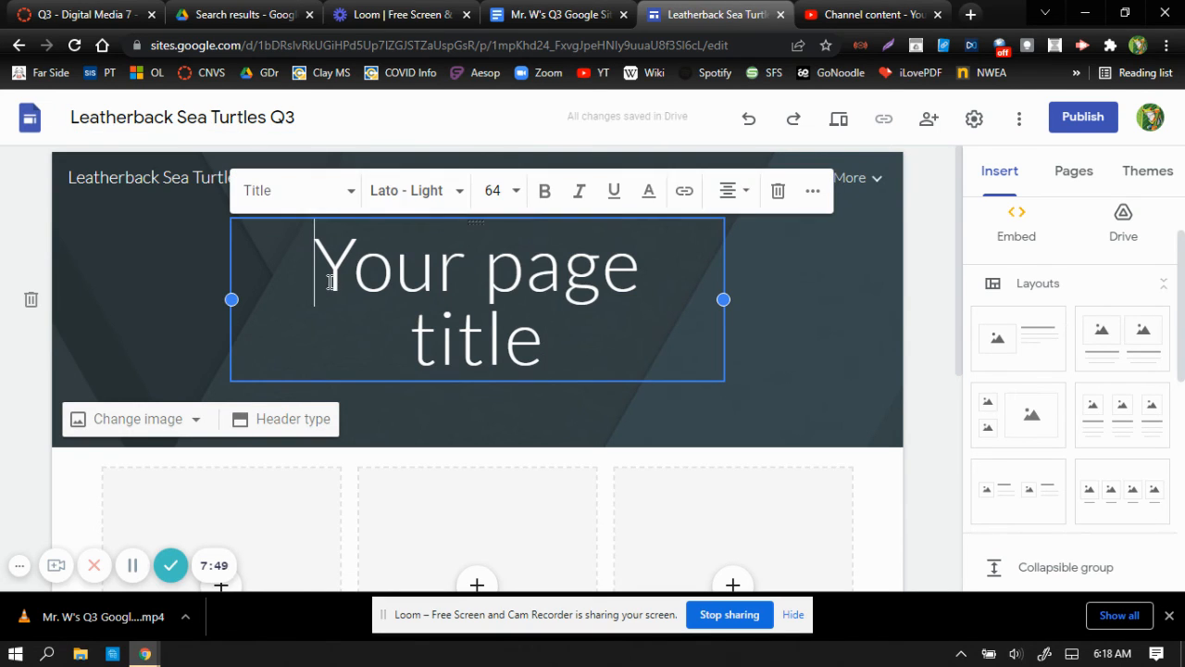
pyautogui.moveTo(354, 278); pyautogui.dragTo(548, 343)
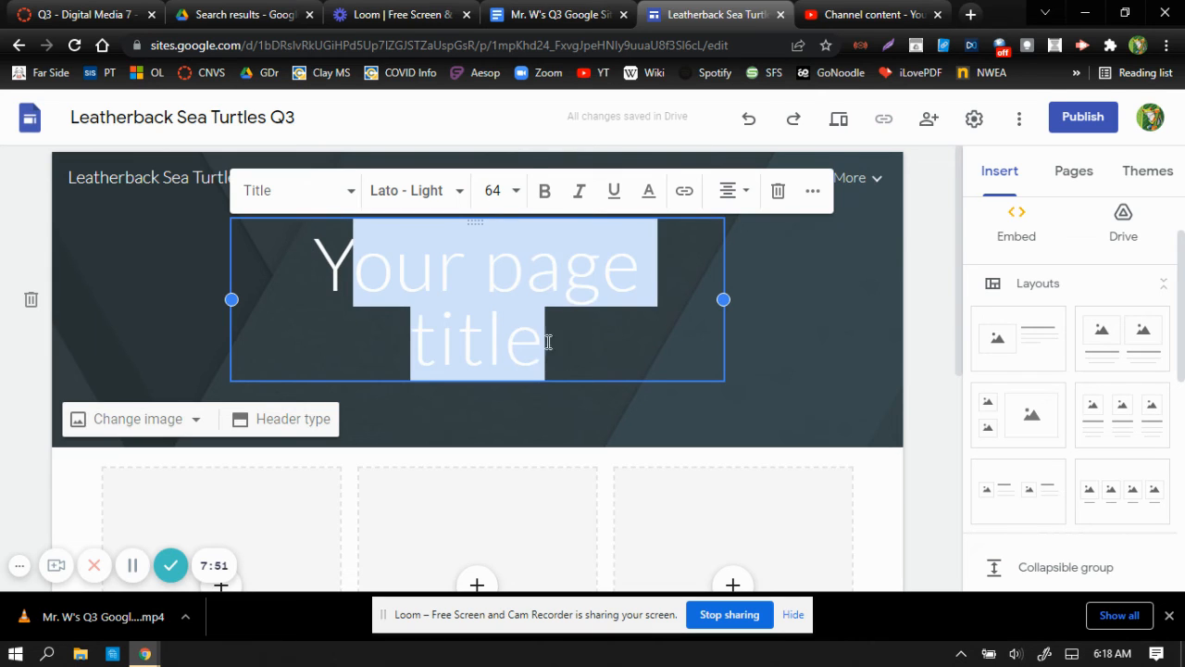
pyautogui.click(339, 296)
pyautogui.moveTo(315, 263); pyautogui.dragTo(544, 337)
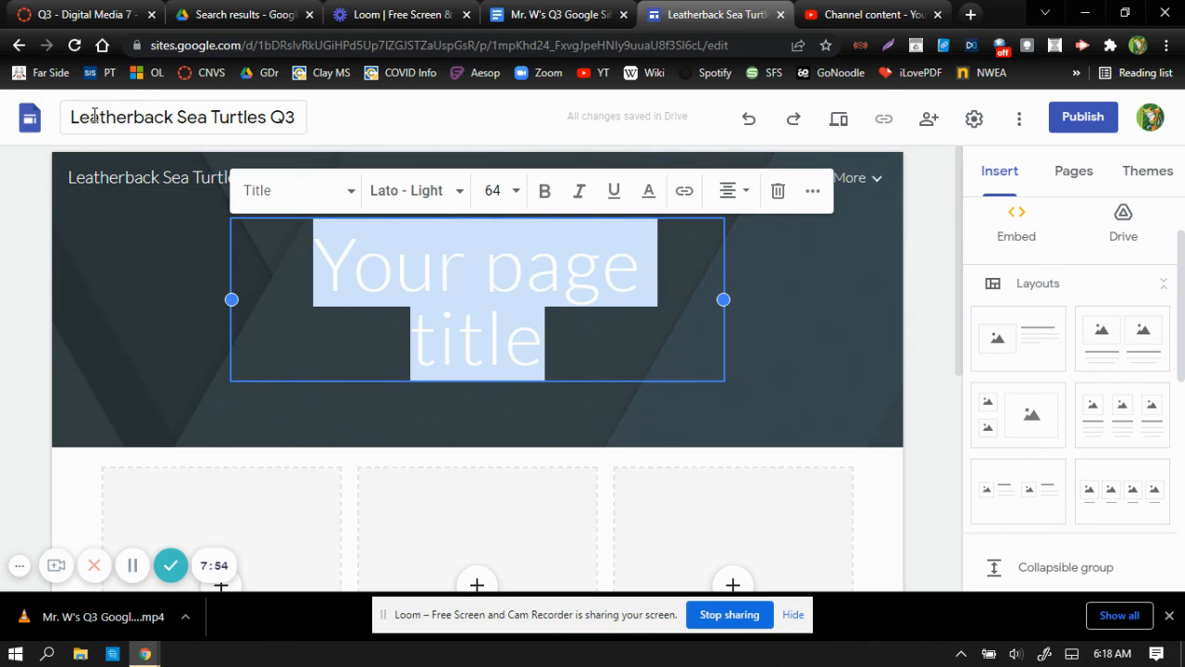
pyautogui.press('BackSpace')
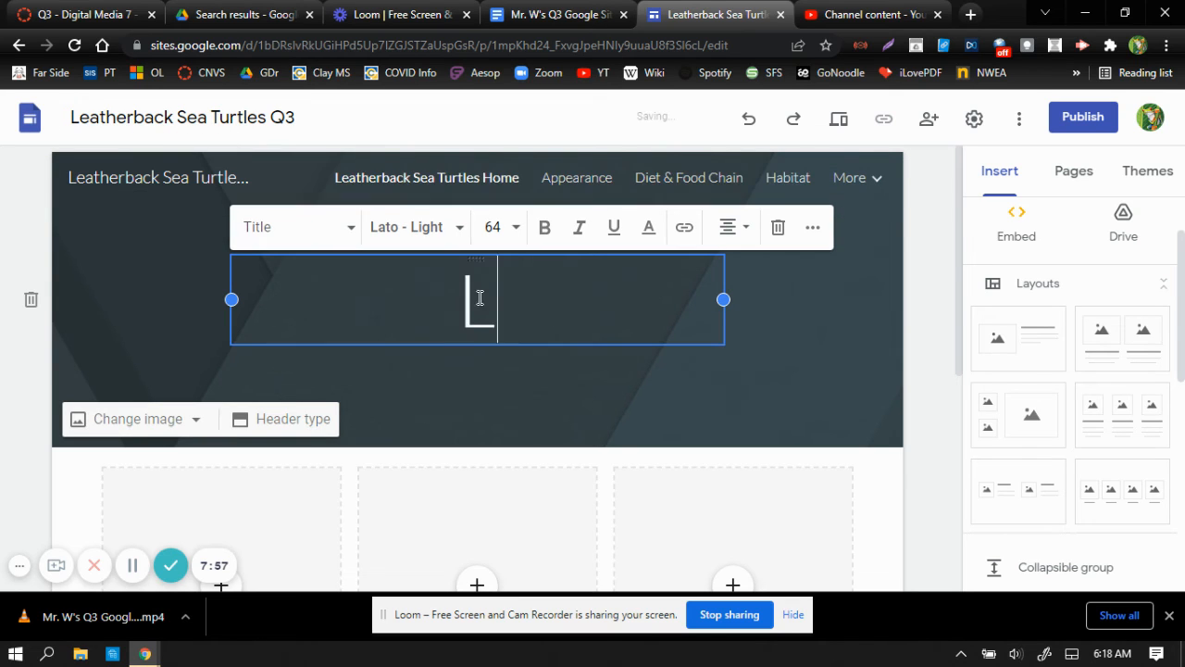
pyautogui.write('Leatherback ')
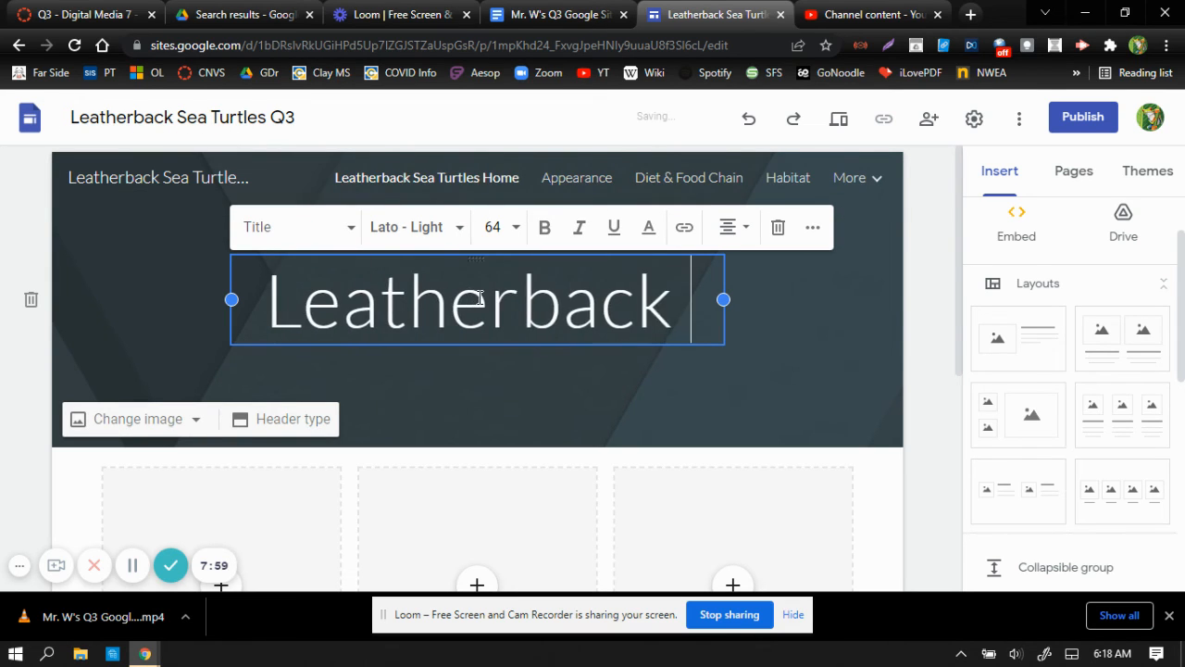
pyautogui.write('Sea Turtles')
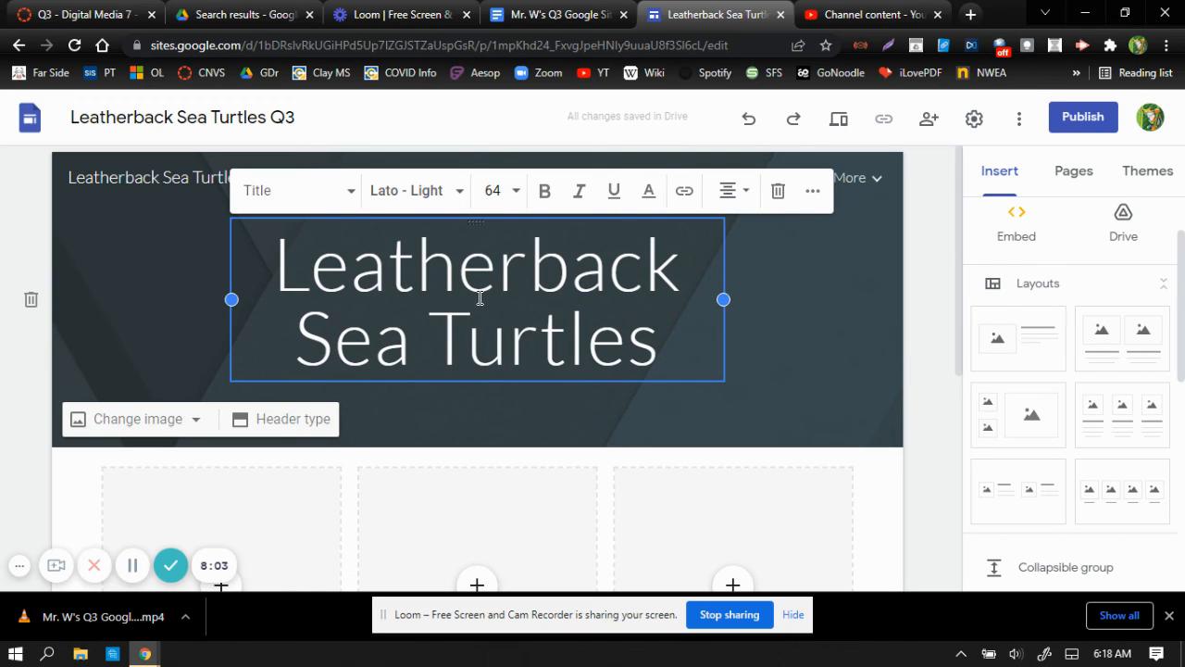
pyautogui.click(801, 319)
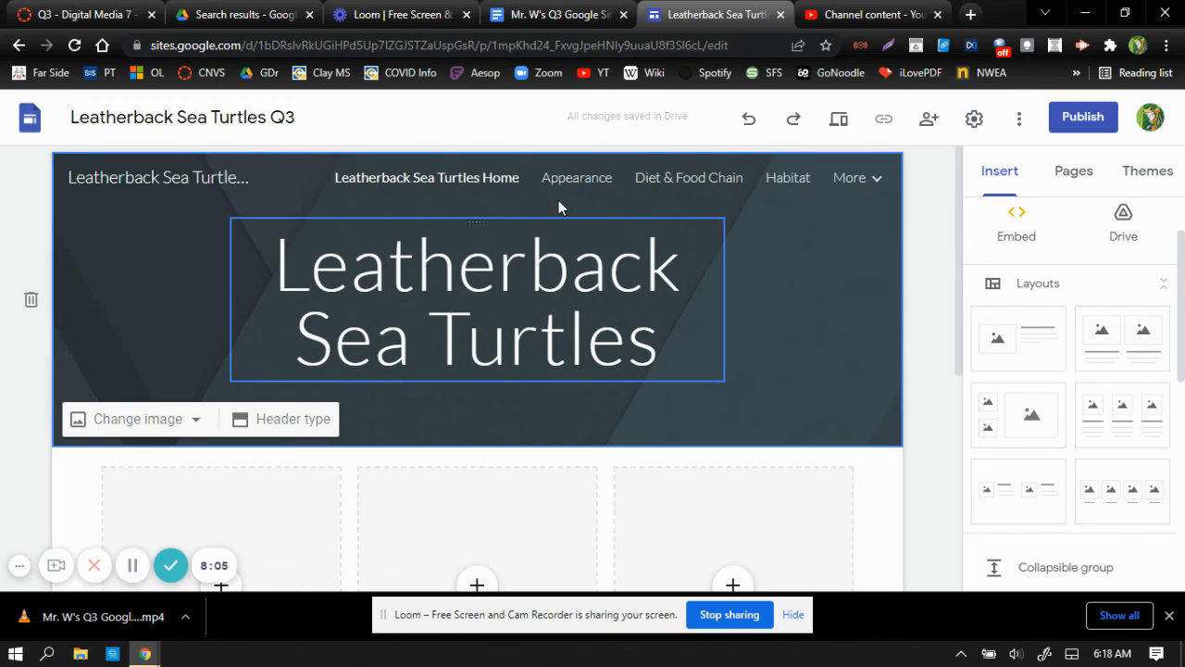
# Check the Appearance, Diet & Food Chain and Habitat pages, return to the Leatherback Sea Turtles Home page and show the site's page list
pyautogui.click(576, 181)
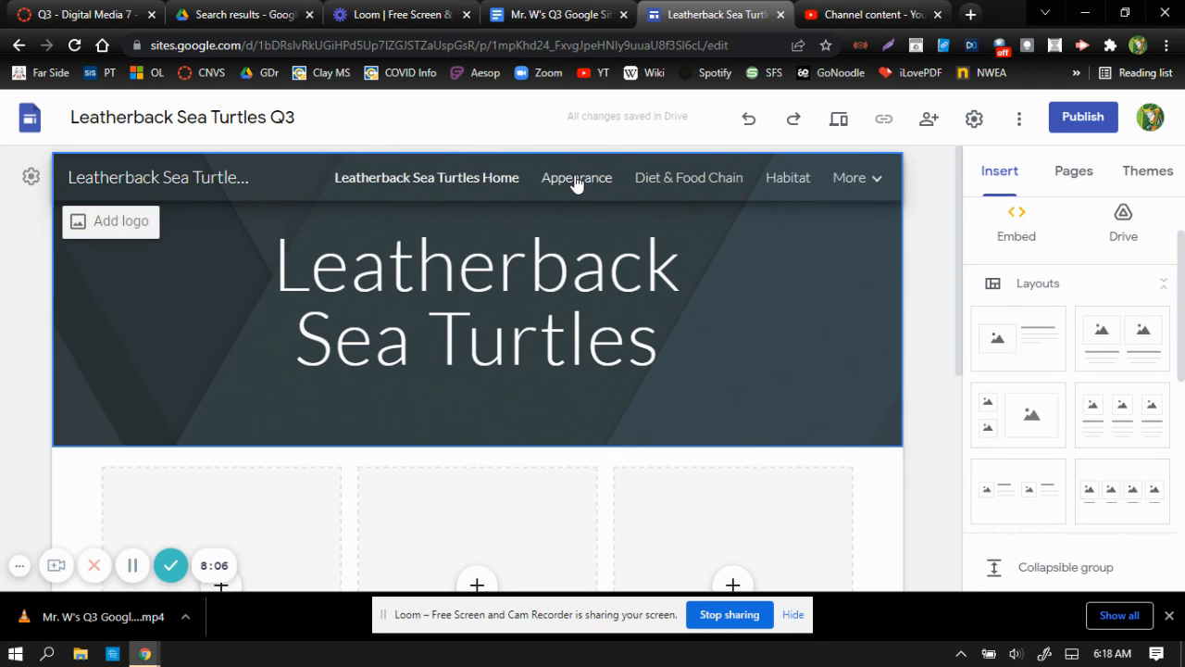
pyautogui.click(674, 180)
pyautogui.click(775, 182)
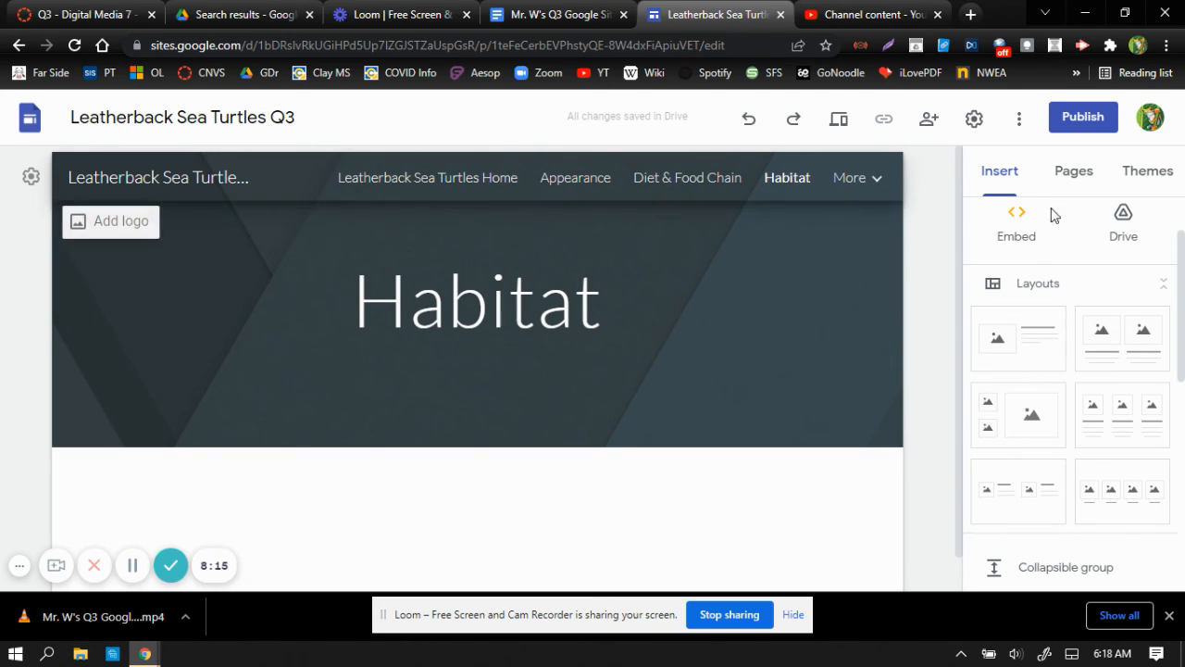
pyautogui.click(461, 180)
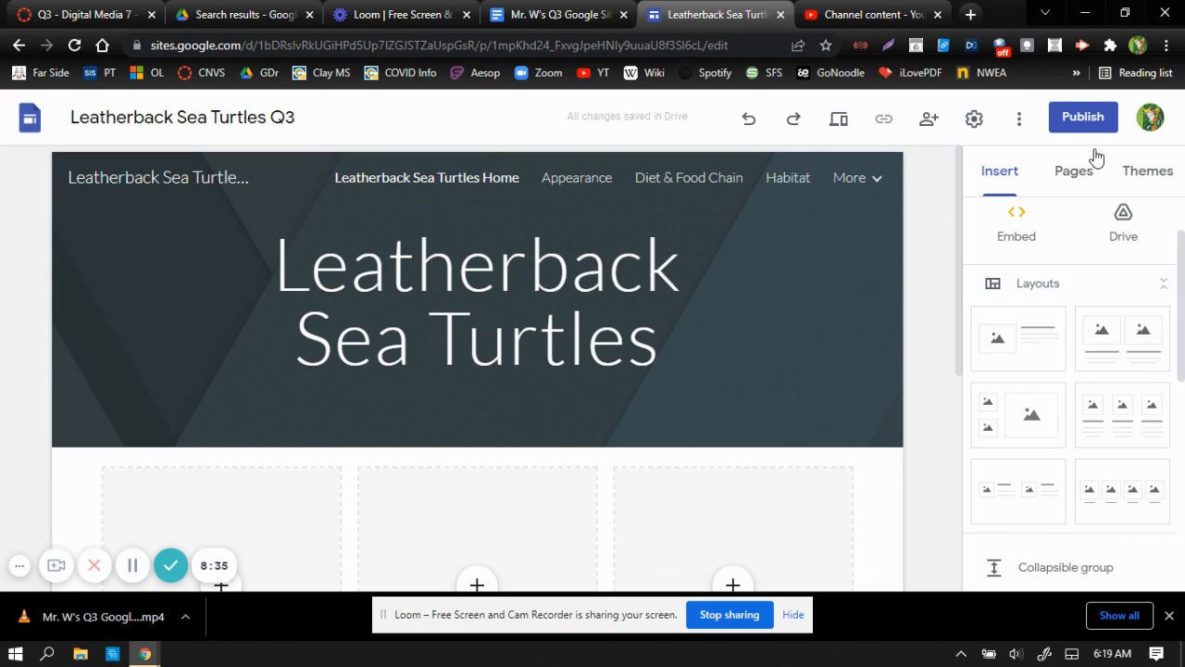
pyautogui.click(1072, 174)
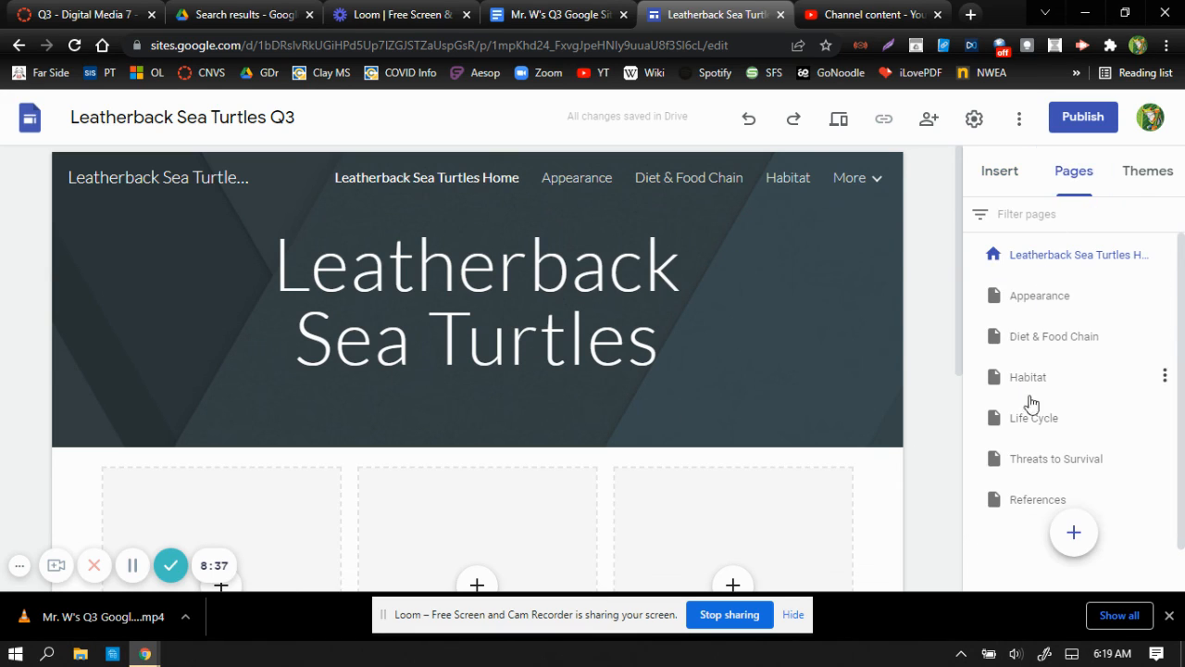